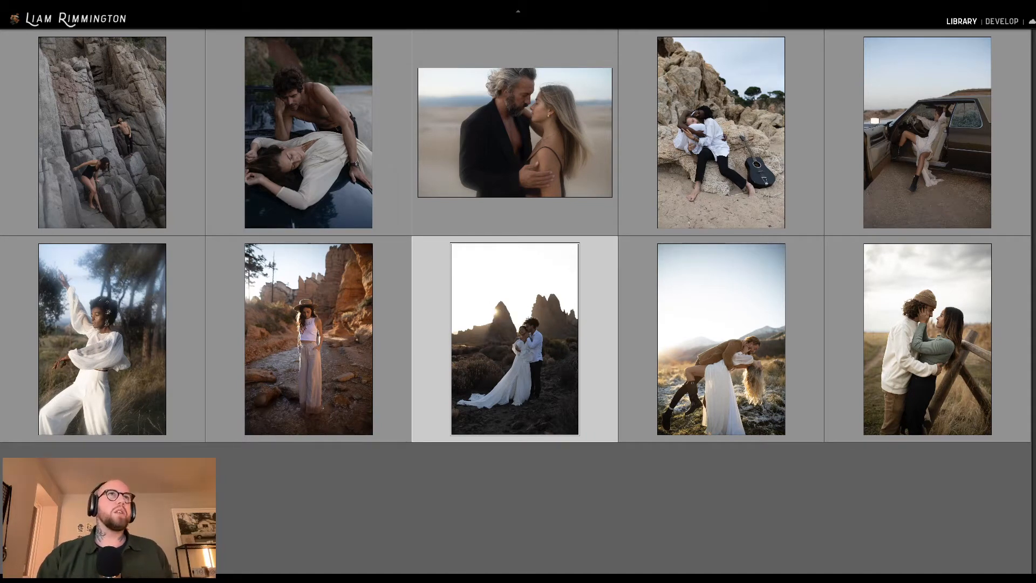
Cycle the library grid's view style to show an index number in each photo cell.
{"action": "left_click", "coordinate": [159, 4]}
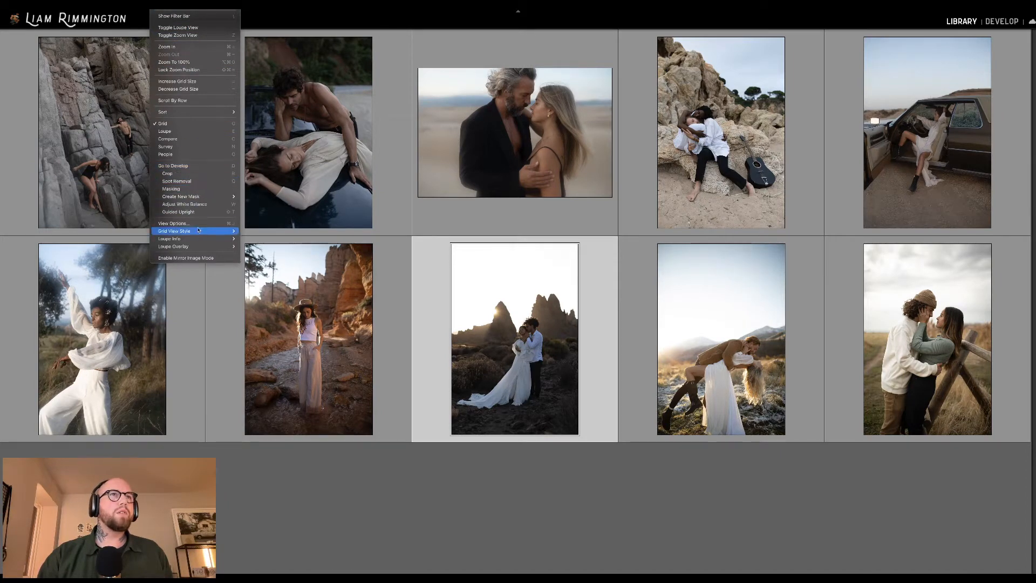
{"action": "mouse_move", "coordinate": [201, 247]}
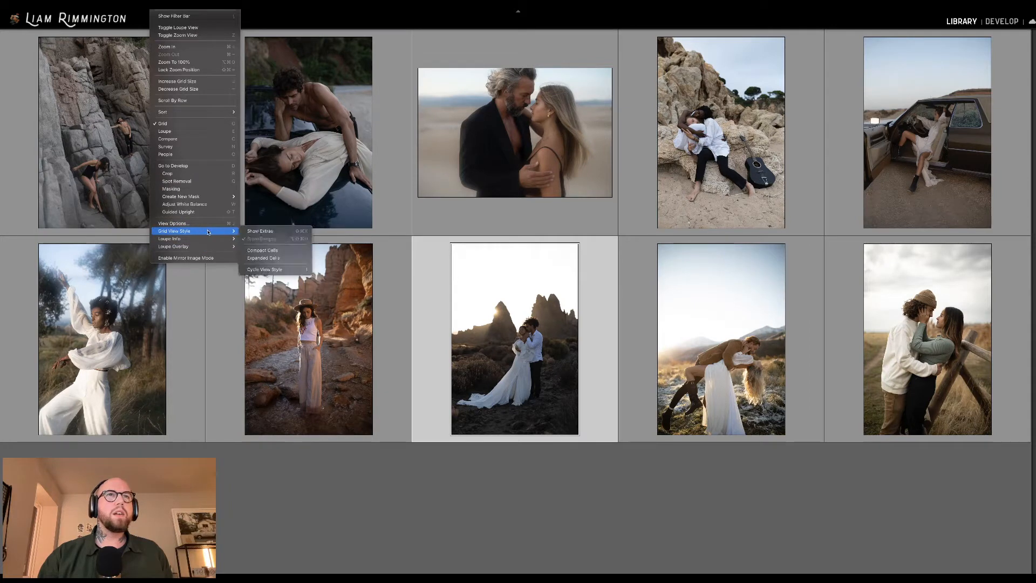
{"action": "left_click", "coordinate": [275, 270]}
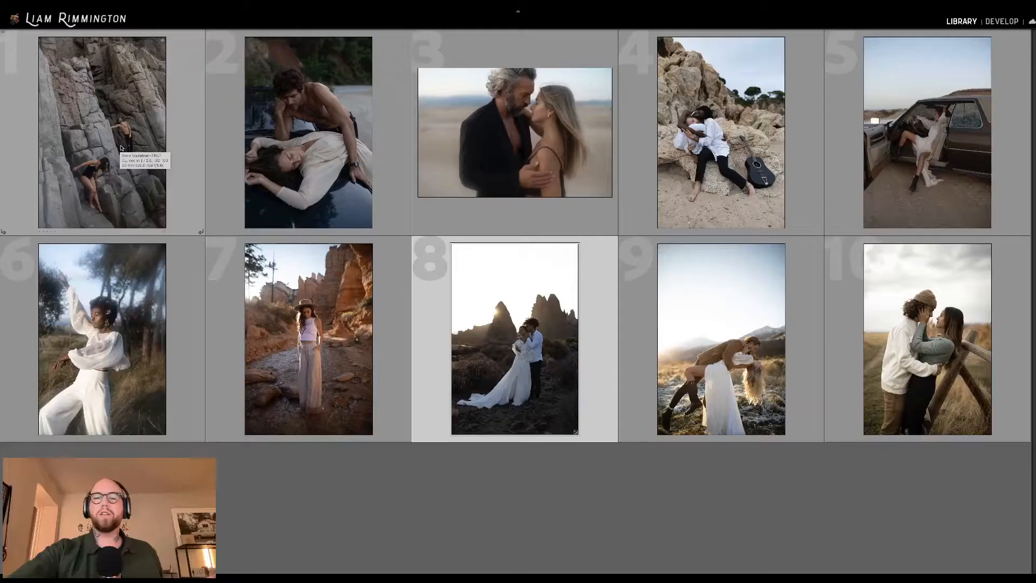
Open the first photo, the couple on the rock cliff, in Develop and switch its info overlay to camera settings.
{"action": "left_click", "coordinate": [67, 131]}
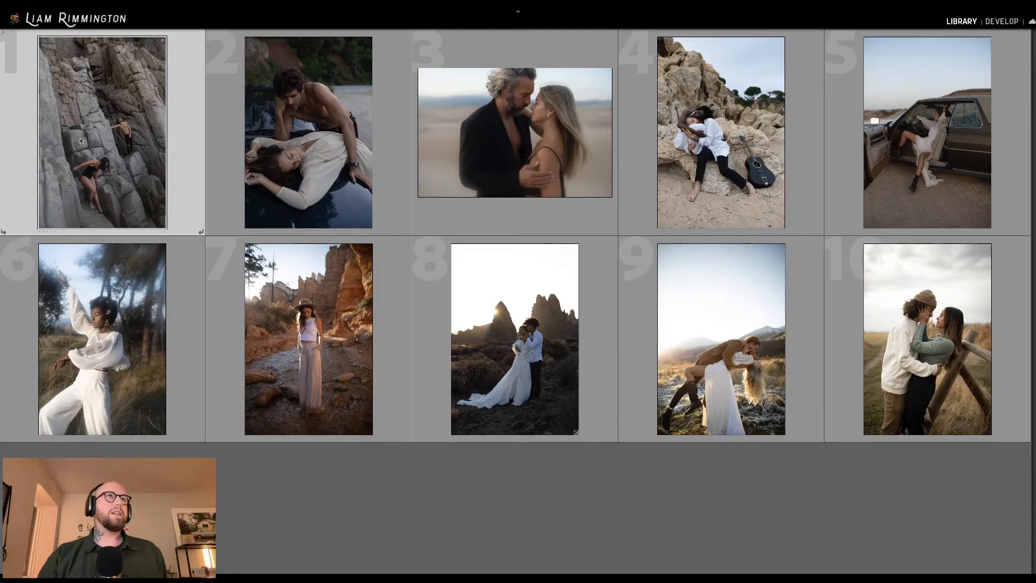
{"action": "key", "text": "d"}
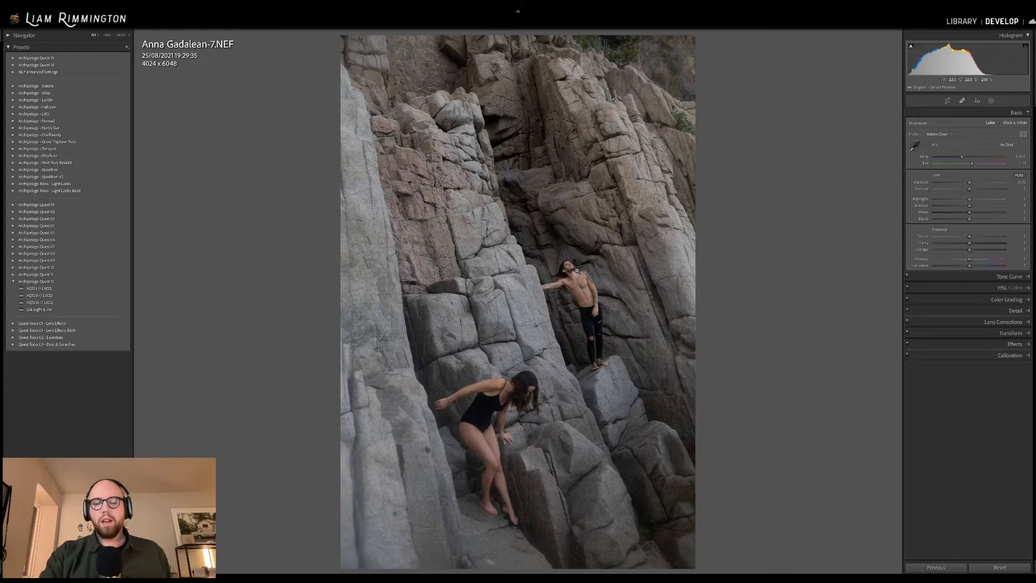
{"action": "key", "text": "i"}
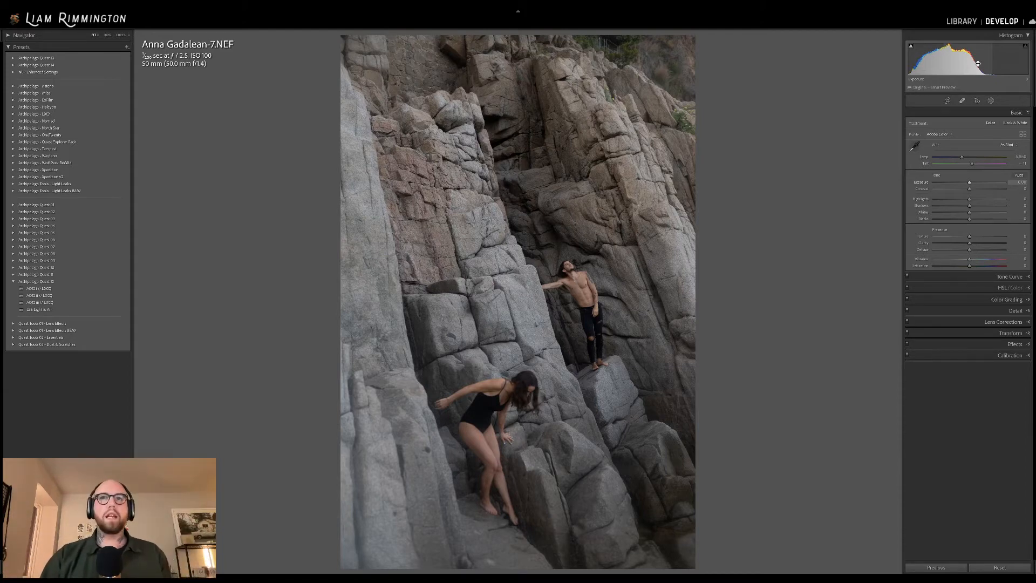
Raise the cliff photo's exposure and warm its white balance temperature.
{"action": "left_click_drag", "start_coordinate": [976, 64], "coordinate": [992, 64]}
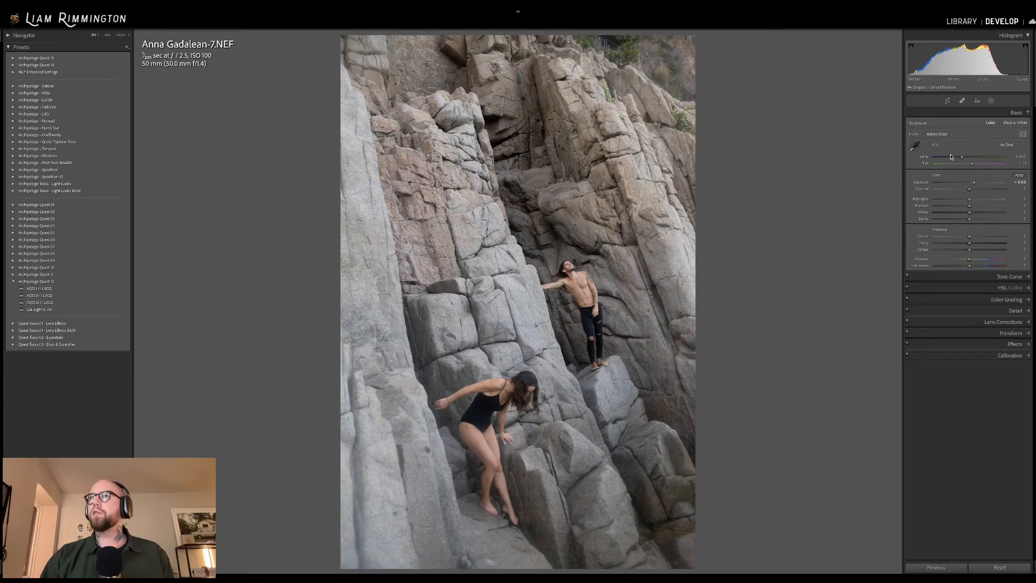
{"action": "left_click_drag", "start_coordinate": [962, 158], "coordinate": [971, 159]}
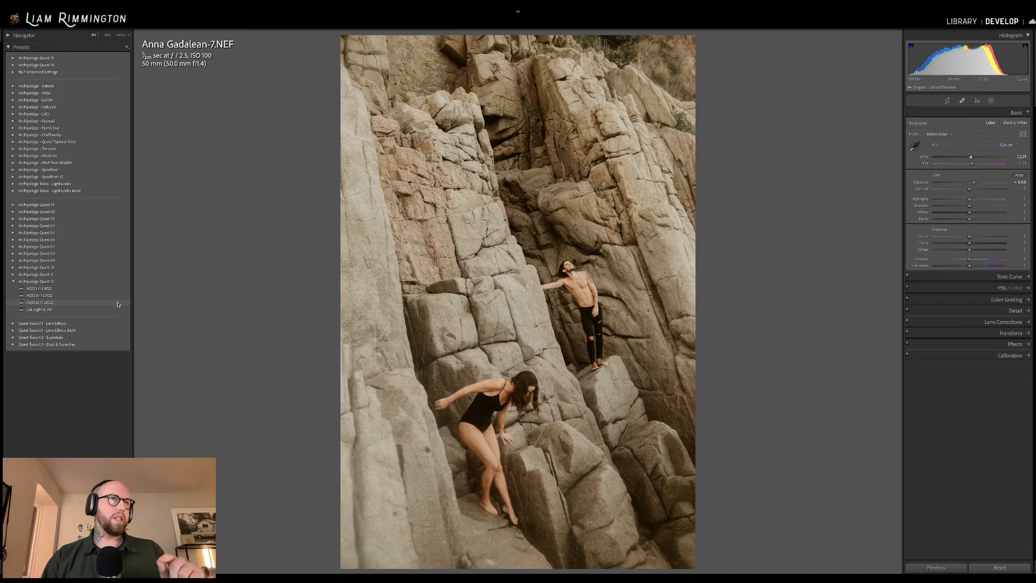
Apply the third preset of the Archipelago Quest 12 group and the Light & Air preset to the cliff photo.
{"action": "left_click", "coordinate": [118, 303]}
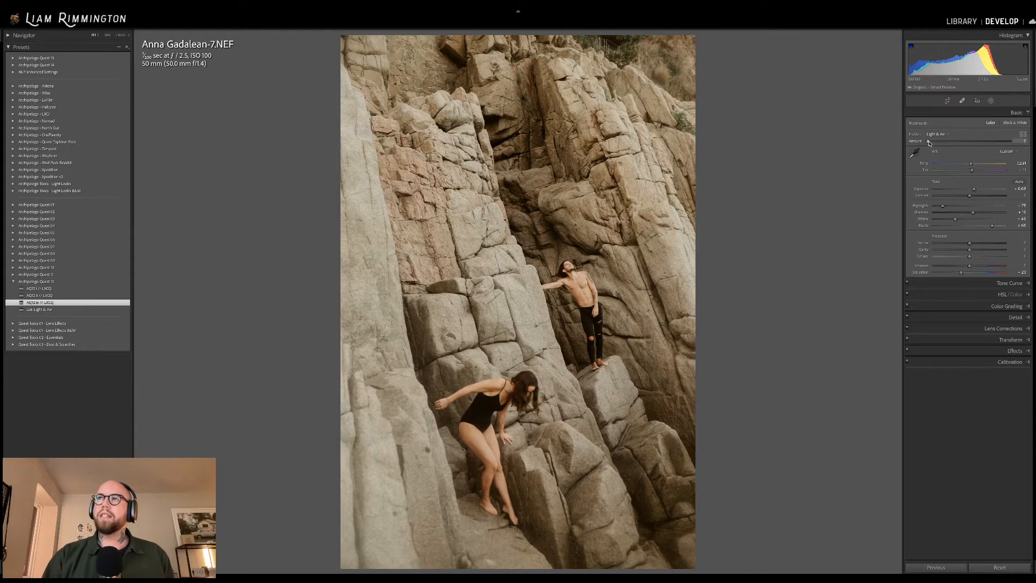
{"action": "left_click_drag", "start_coordinate": [929, 143], "coordinate": [915, 166]}
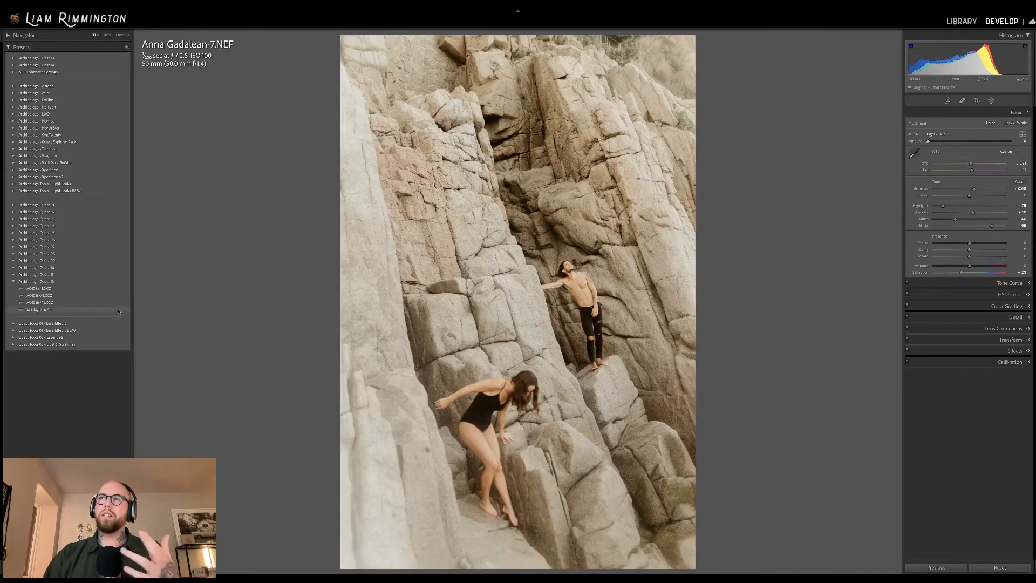
{"action": "left_click", "coordinate": [118, 311]}
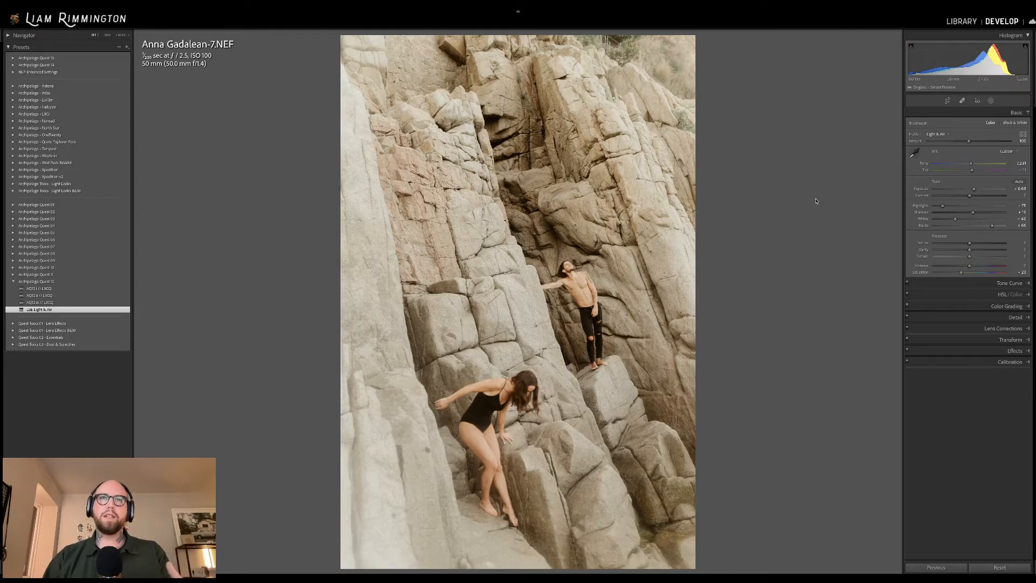
Check the lens profile correction, reduce the Light & Air profile amount, and set the exposure to +0.54.
{"action": "left_click", "coordinate": [987, 328]}
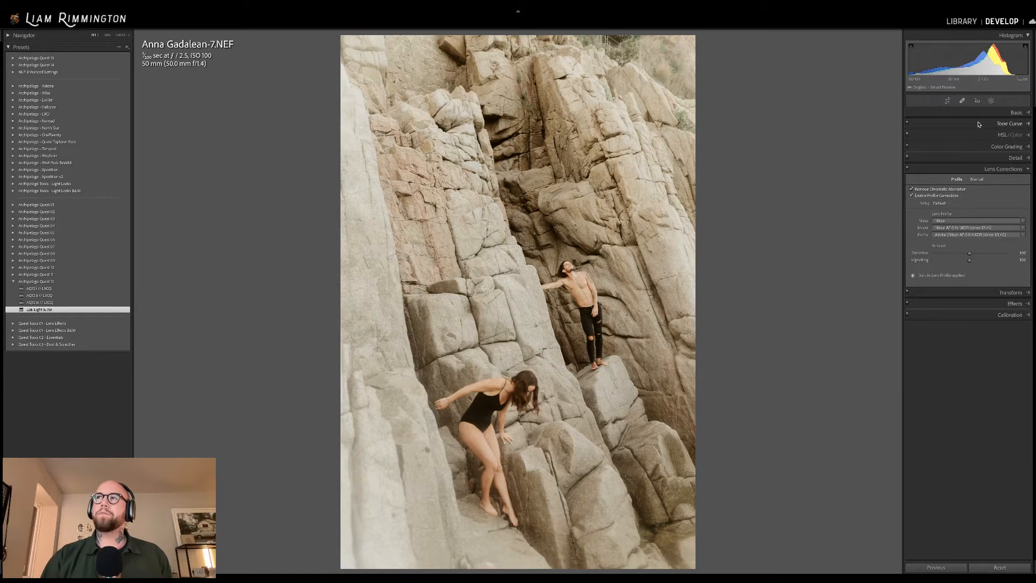
{"action": "left_click", "coordinate": [1015, 112]}
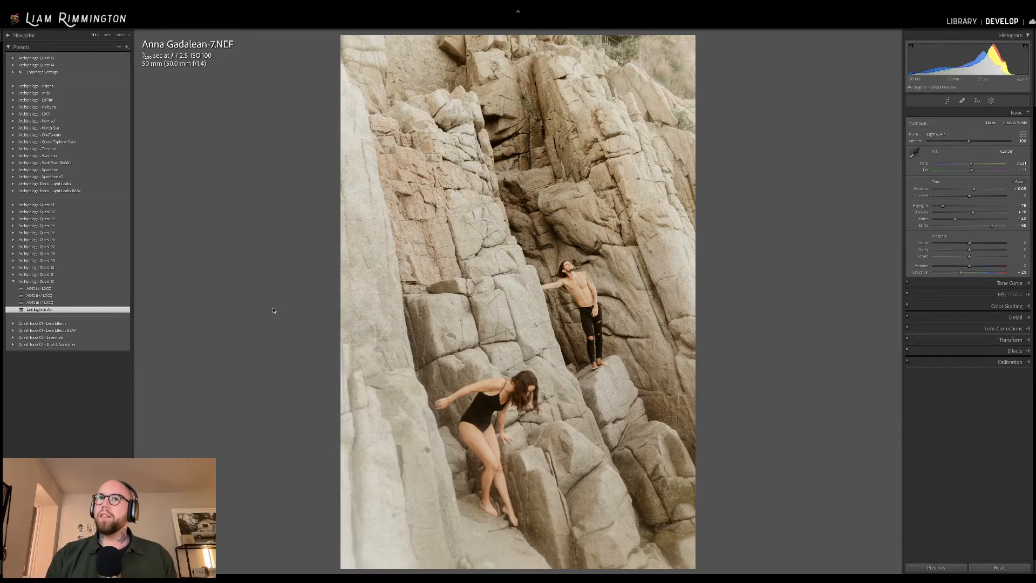
{"action": "mouse_move", "coordinate": [968, 141]}
{"action": "left_mouse_down"}
{"action": "mouse_move", "coordinate": [951, 141]}
{"action": "mouse_move", "coordinate": [960, 148]}
{"action": "left_mouse_up"}
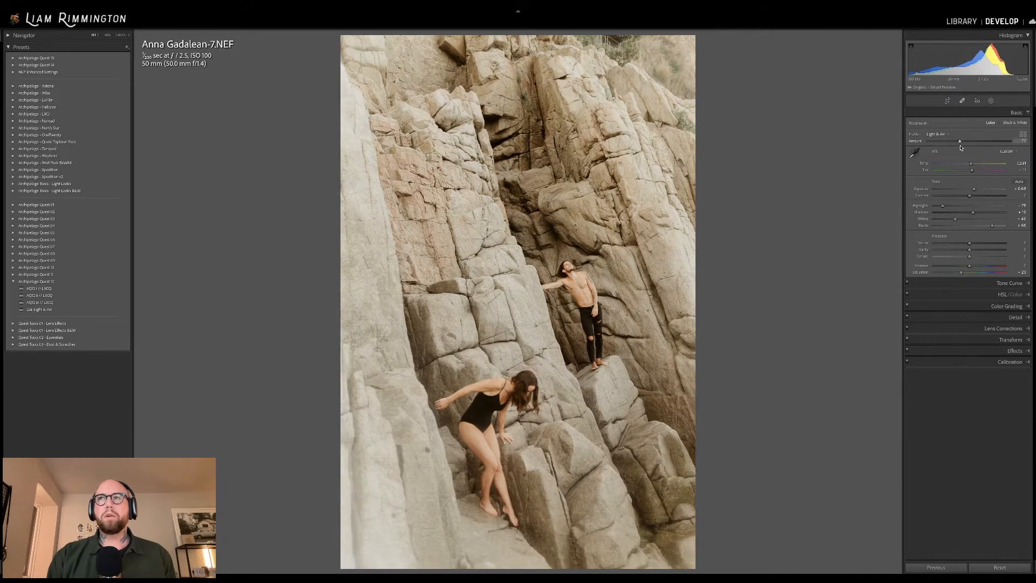
{"action": "left_click_drag", "start_coordinate": [973, 189], "coordinate": [973, 190]}
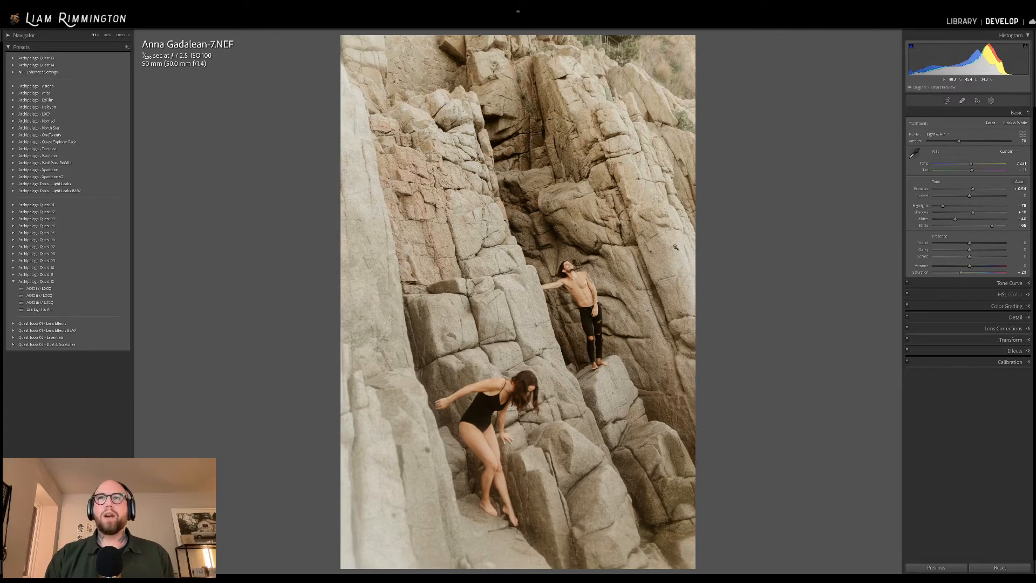
Compare the edited cliff photo with its original by toggling the before view several times.
{"action": "key", "text": "backslash"}
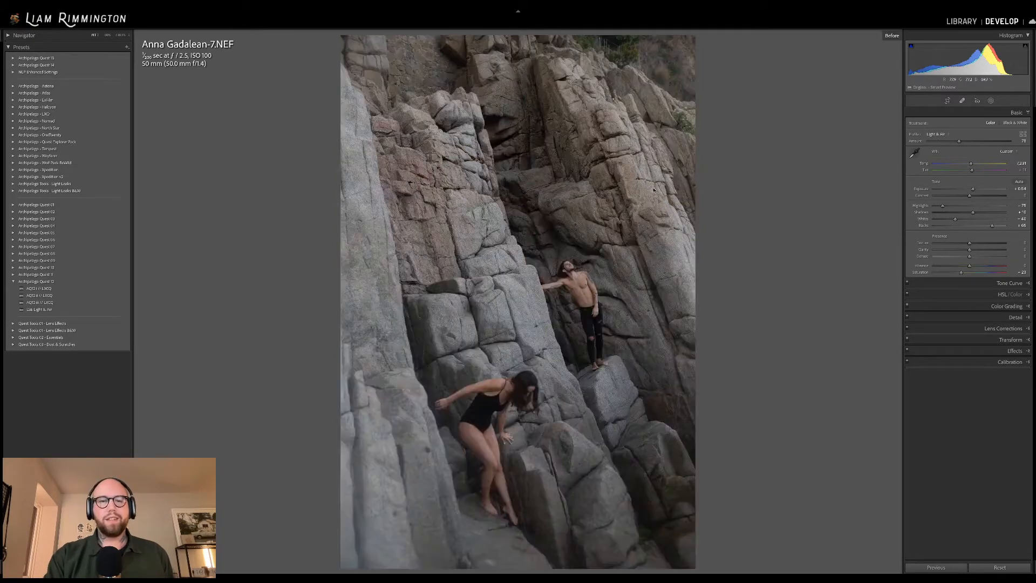
{"action": "key", "text": "backslash"}
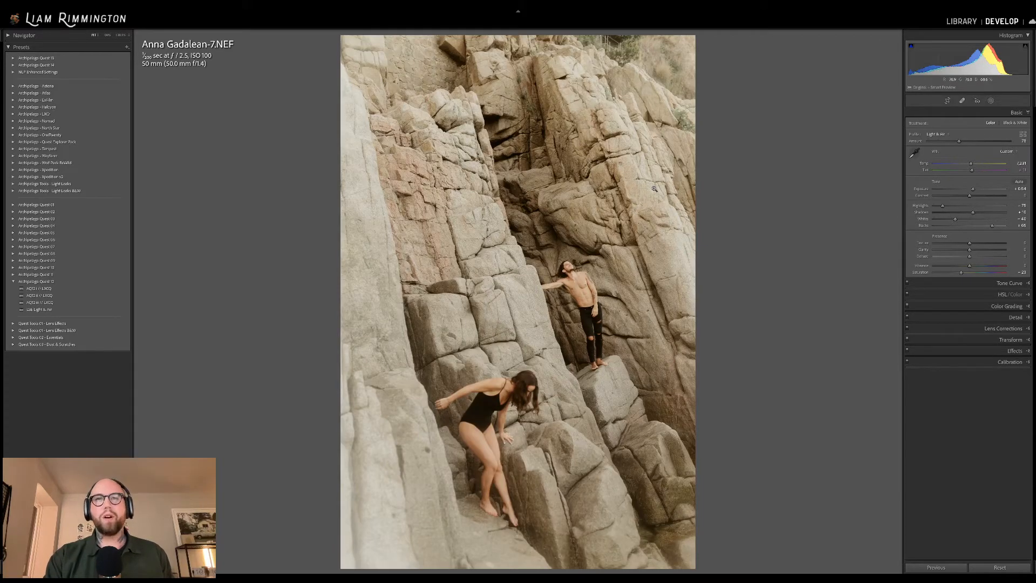
{"action": "key", "text": "backslash"}
{"action": "key", "text": "backslash"}
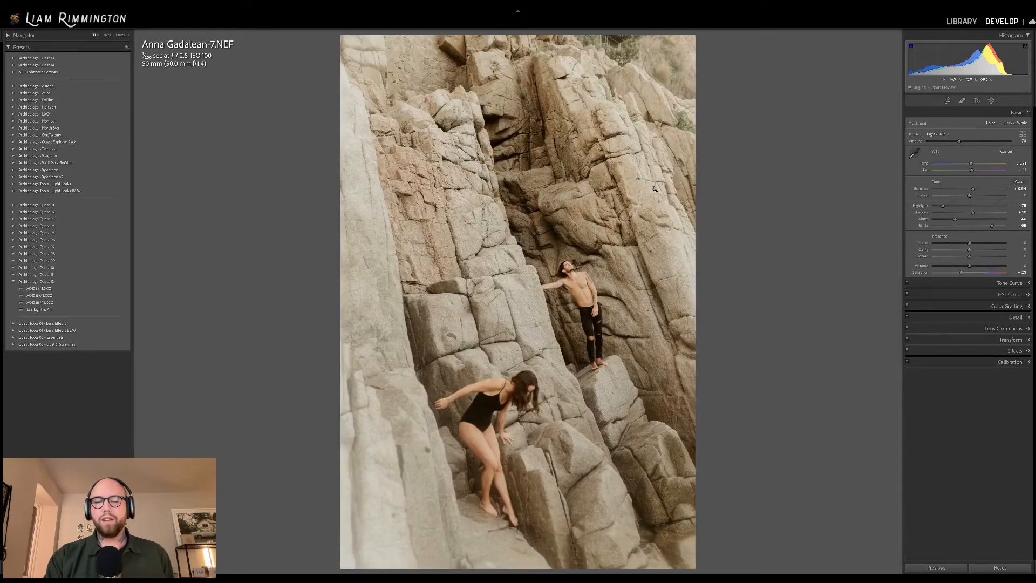
{"action": "key", "text": "backslash"}
{"action": "key", "text": "backslash"}
Examine the man and the shadowed rocks in a zoomed side-by-side before and after view, and return to the library grid.
{"action": "key", "text": "y"}
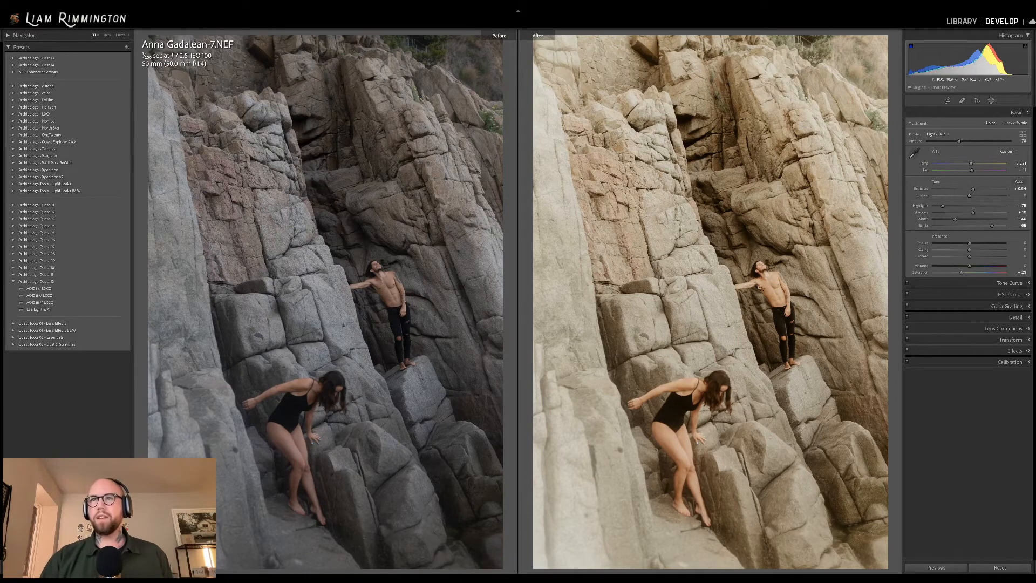
{"action": "left_click", "coordinate": [747, 309]}
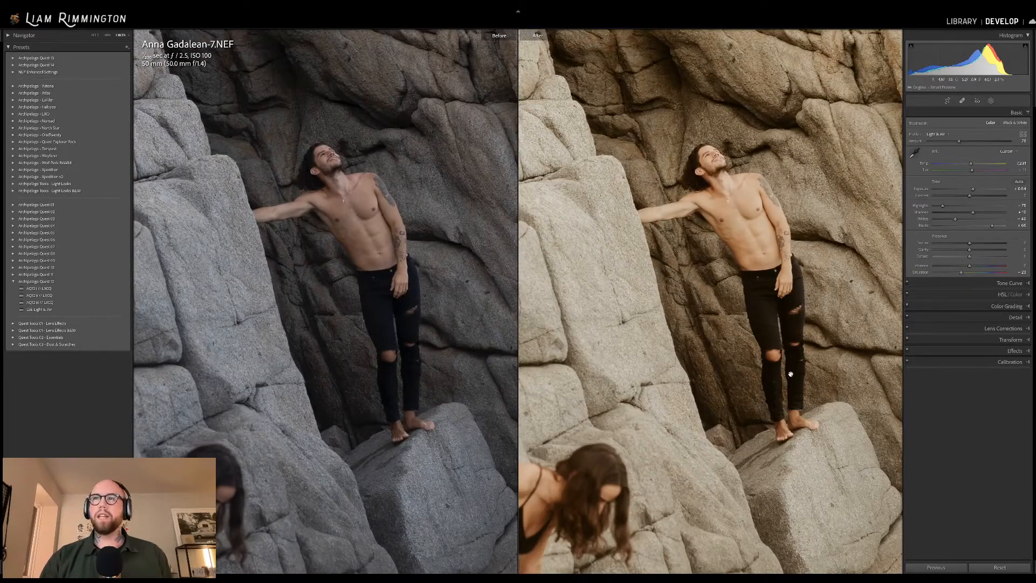
{"action": "left_click_drag", "start_coordinate": [720, 486], "coordinate": [794, 266]}
{"action": "left_click_drag", "start_coordinate": [893, 435], "coordinate": [673, 361]}
{"action": "left_click_drag", "start_coordinate": [748, 354], "coordinate": [655, 241]}
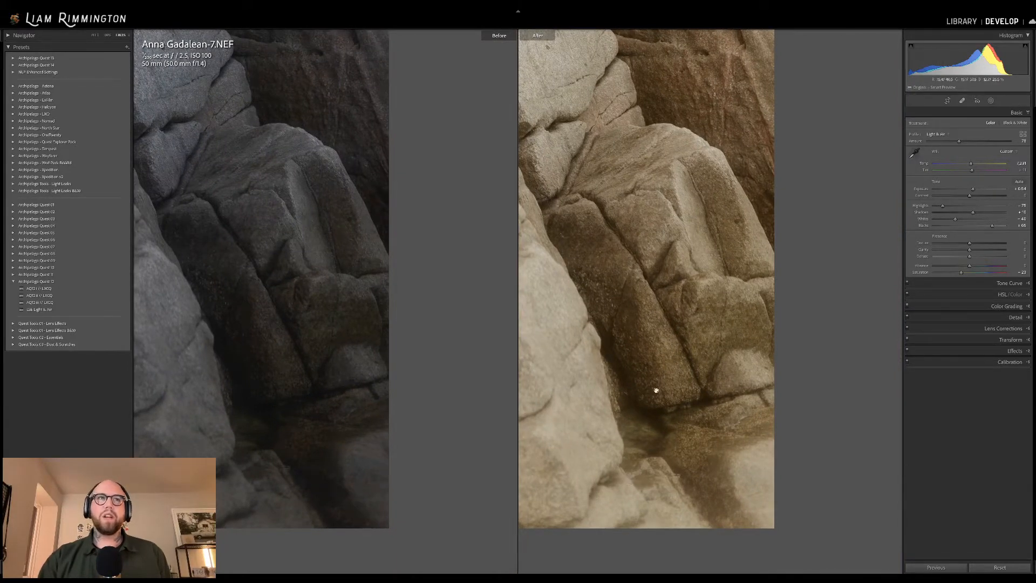
{"action": "left_click", "coordinate": [630, 299]}
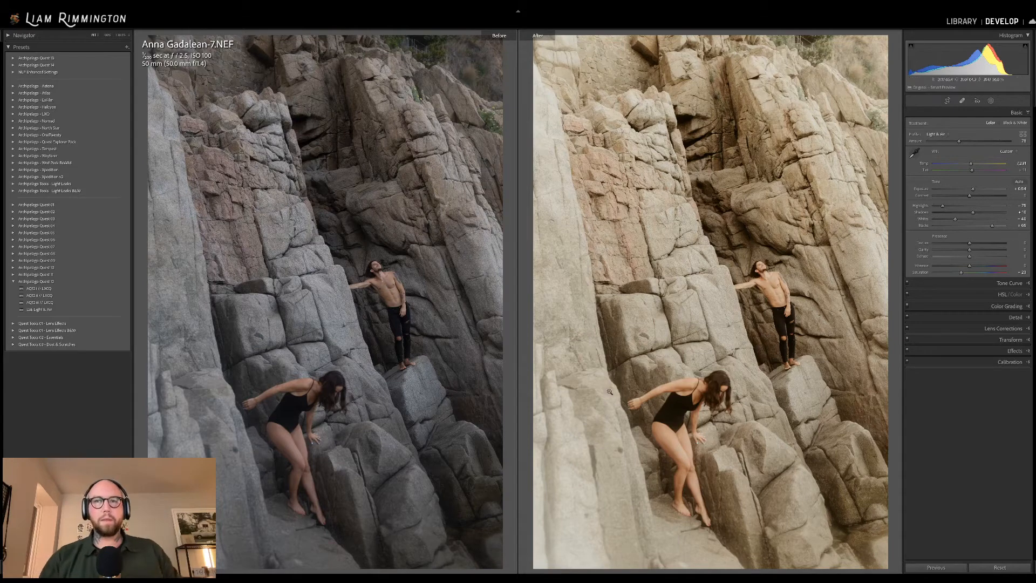
{"action": "key", "text": "g"}
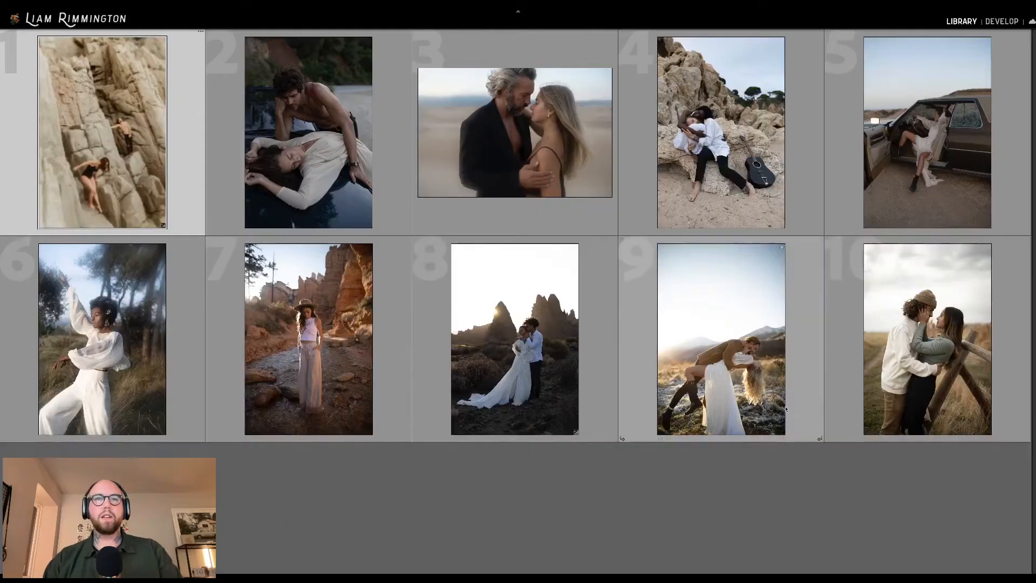
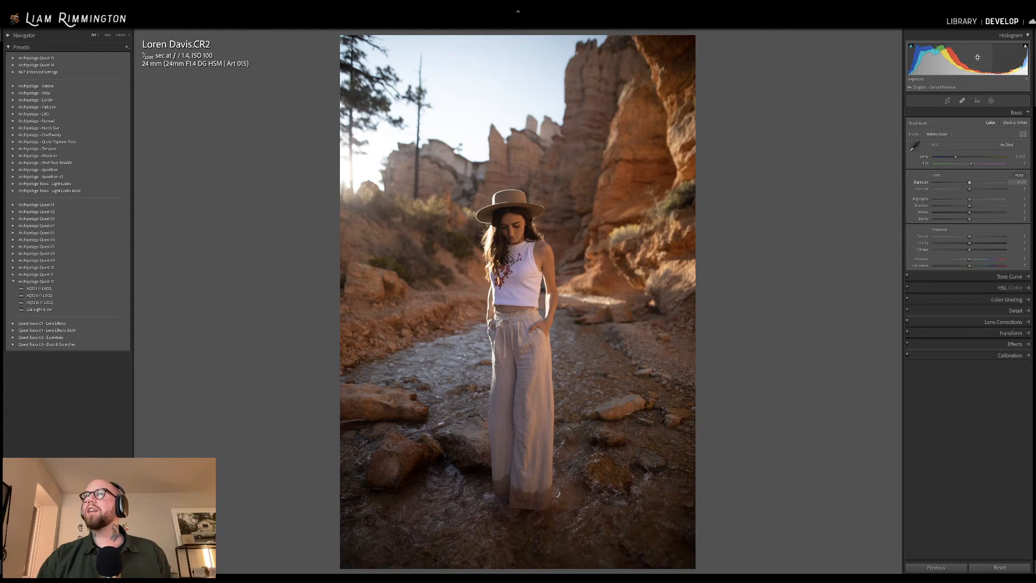
Brighten the exposure of the photo of the woman in the creek and shift its tint toward green, with a slight temperature adjustment.
{"action": "left_click_drag", "start_coordinate": [977, 57], "coordinate": [991, 58]}
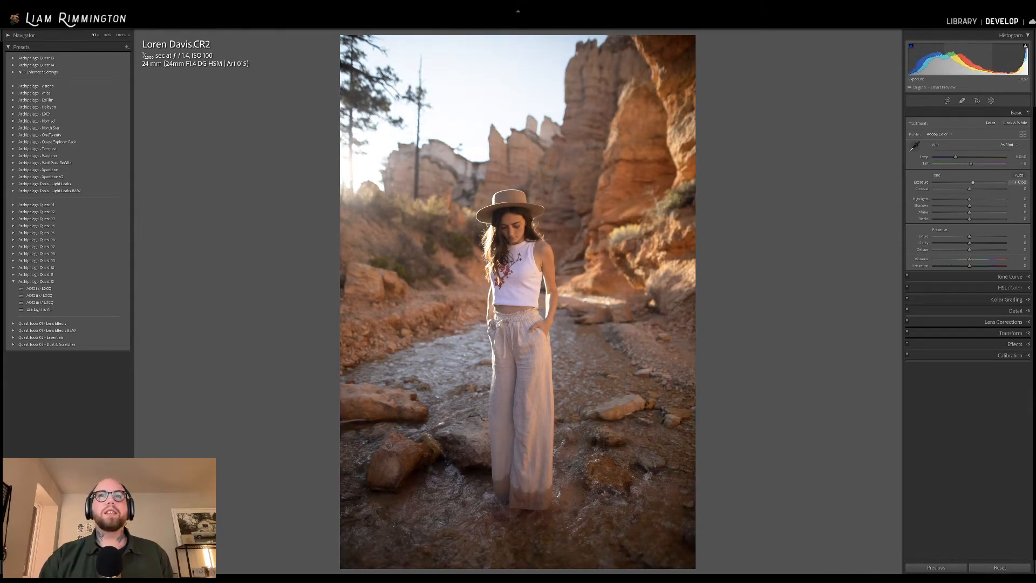
{"action": "left_click_drag", "start_coordinate": [973, 182], "coordinate": [972, 182]}
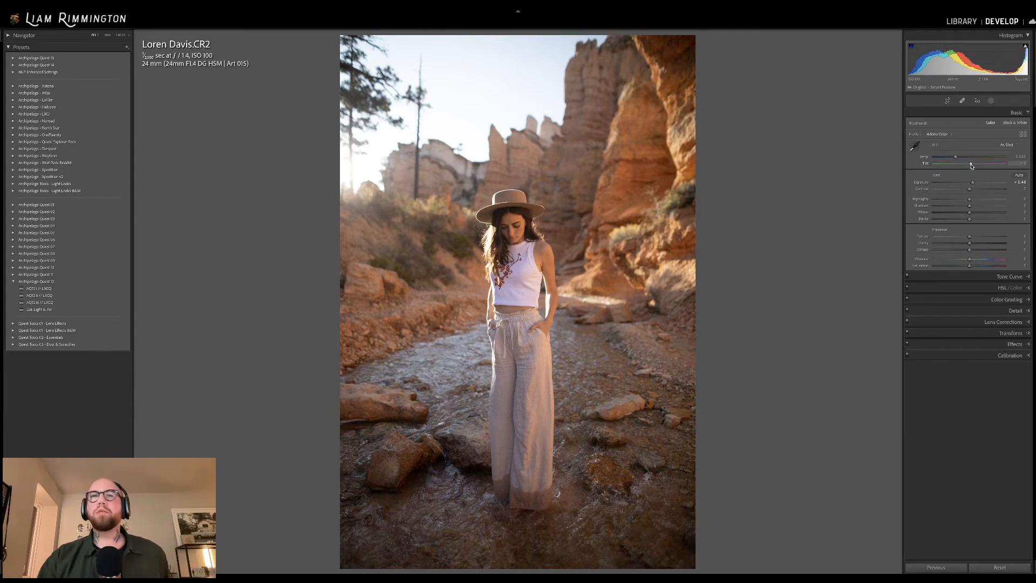
{"action": "left_click_drag", "start_coordinate": [971, 166], "coordinate": [966, 166]}
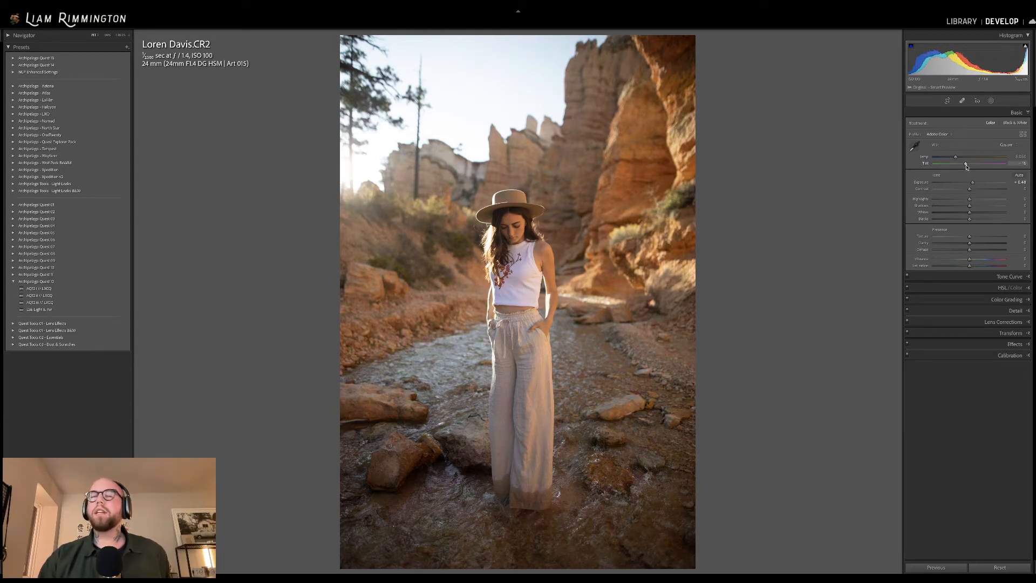
{"action": "left_click_drag", "start_coordinate": [955, 157], "coordinate": [955, 159]}
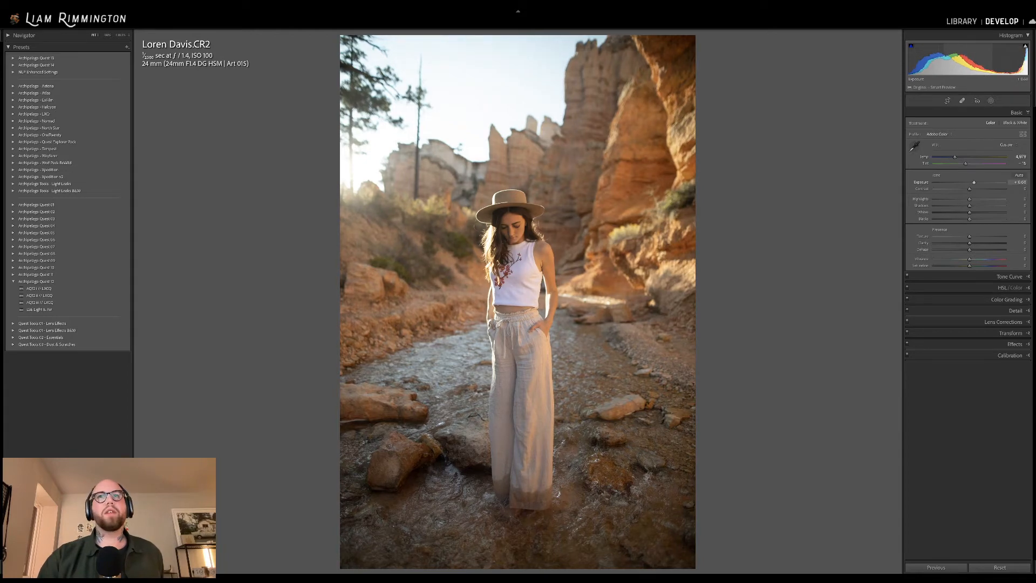
{"action": "left_click_drag", "start_coordinate": [972, 183], "coordinate": [974, 182]}
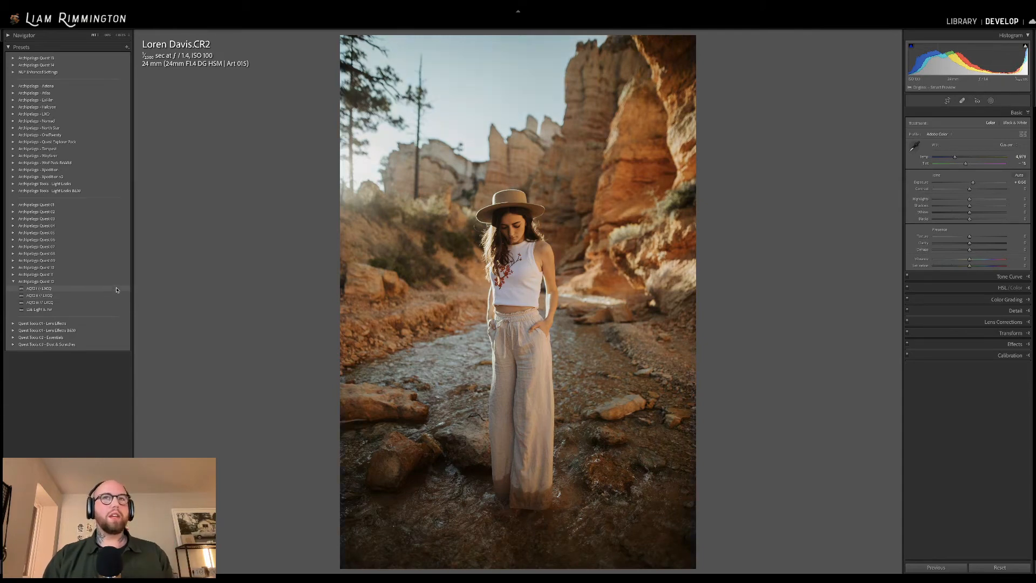
Apply the first Archipelago Quest 12 preset and the Light & Air preset to the creek photo, raising exposure slightly.
{"action": "left_click", "coordinate": [116, 290]}
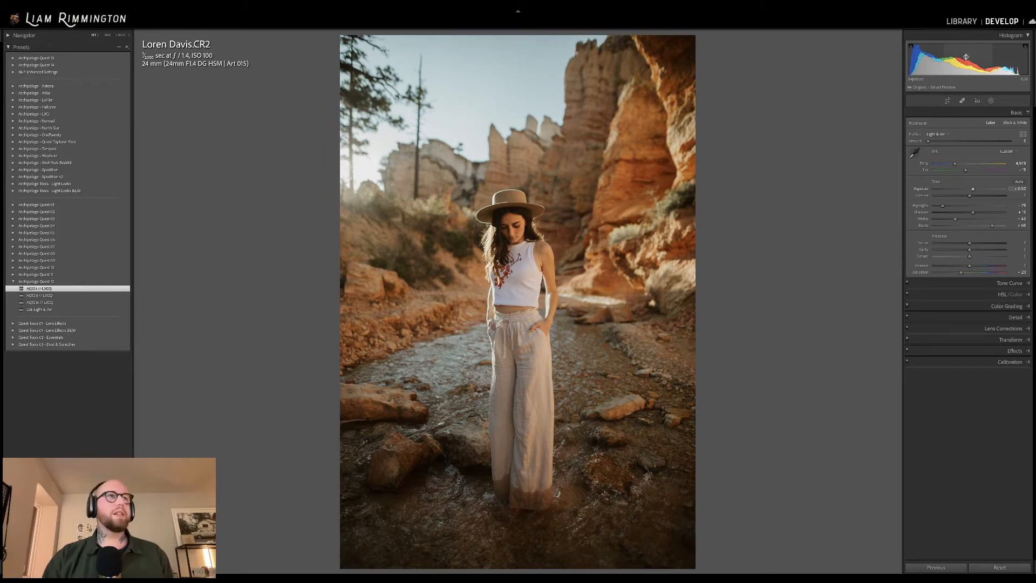
{"action": "left_click_drag", "start_coordinate": [966, 56], "coordinate": [970, 57]}
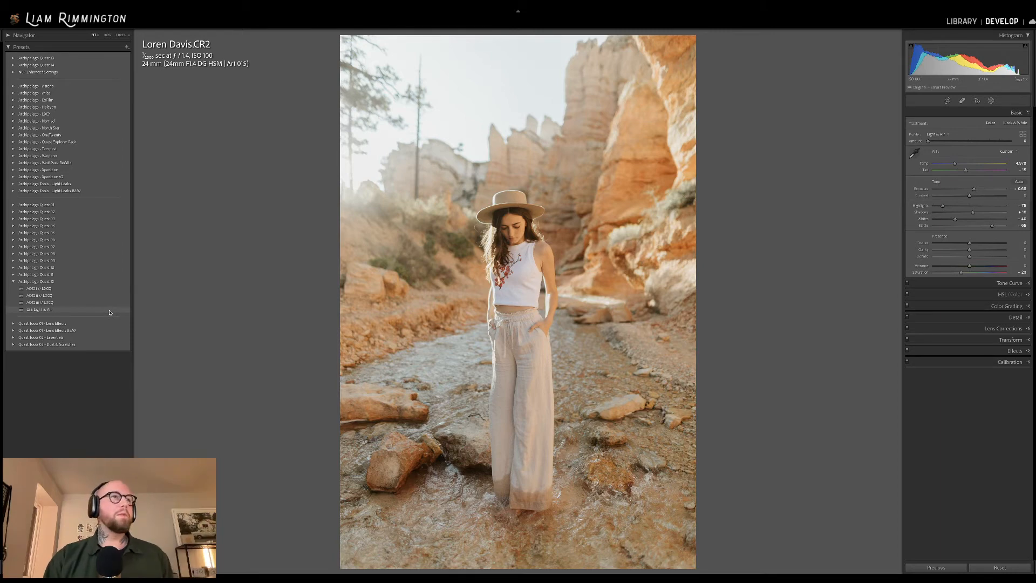
{"action": "left_click", "coordinate": [110, 312]}
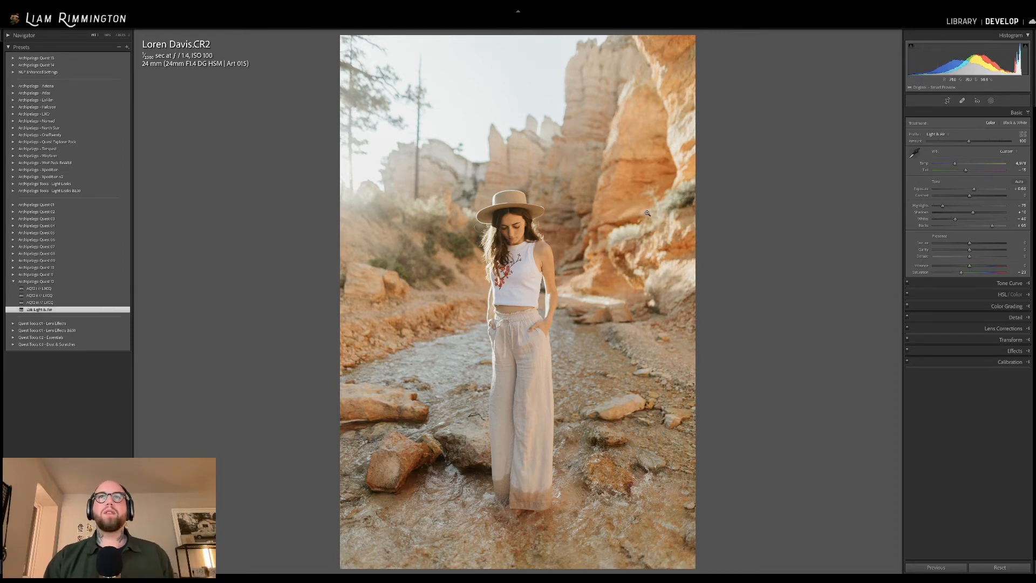
Reduce the lens profile's vignetting correction to 37 on the creek photo and fine-tune its exposure.
{"action": "left_click", "coordinate": [1000, 329]}
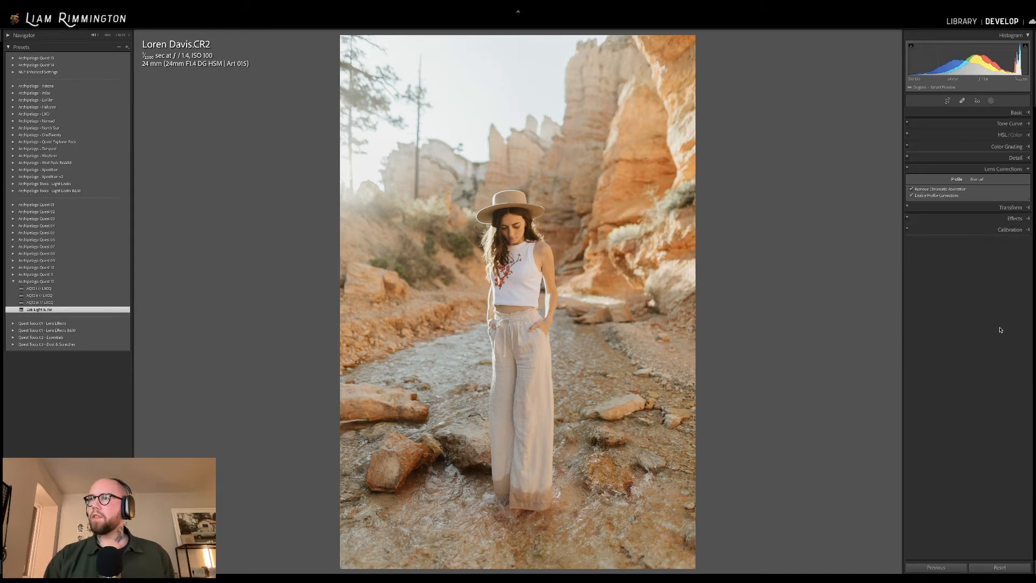
{"action": "left_click_drag", "start_coordinate": [970, 261], "coordinate": [948, 262]}
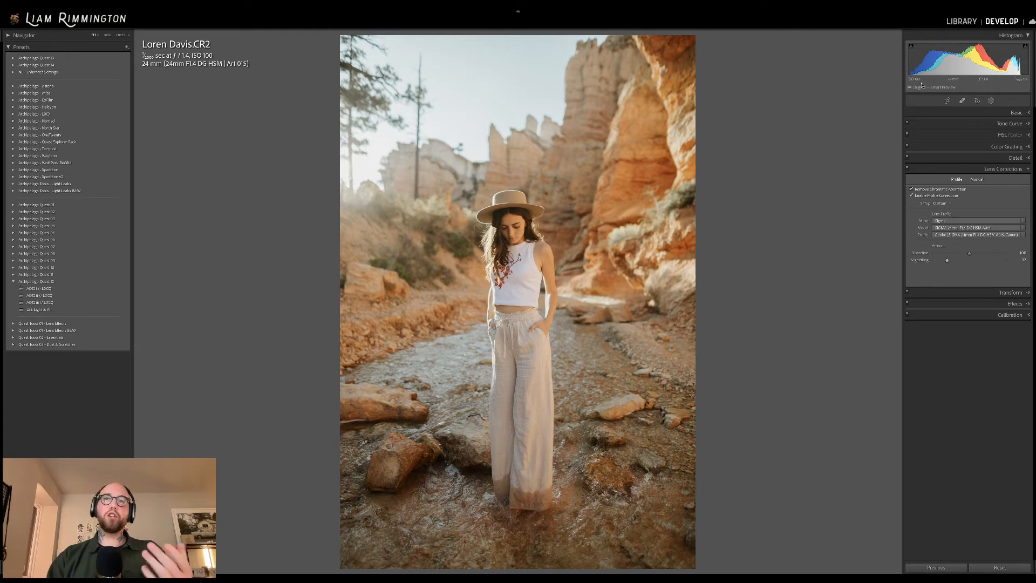
{"action": "left_click_drag", "start_coordinate": [966, 57], "coordinate": [974, 57]}
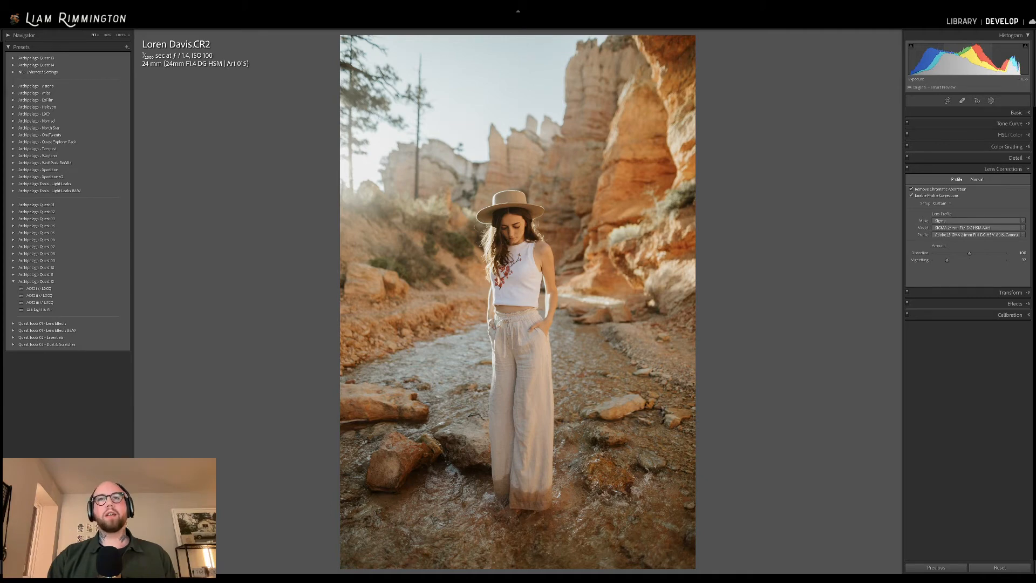
Compare the creek photo with its unedited version, full size and side by side, then return to the library grid with nothing selected.
{"action": "key", "text": "backslash"}
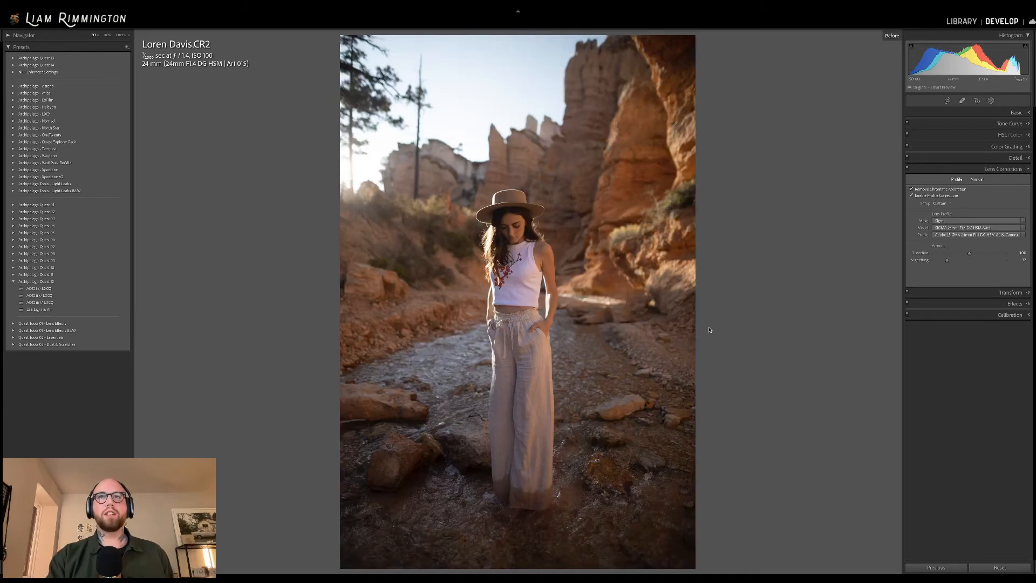
{"action": "key", "text": "backslash"}
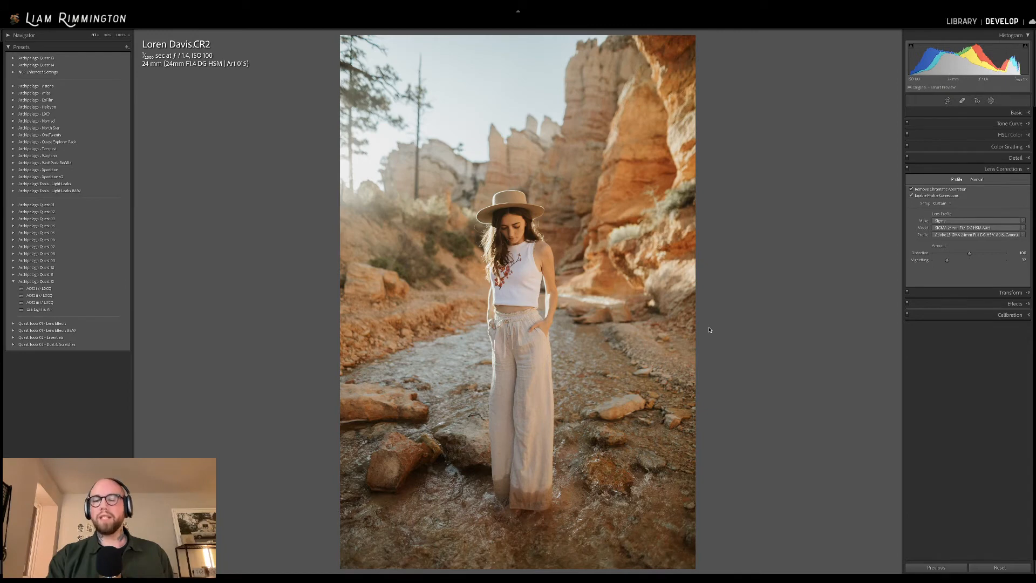
{"action": "key", "text": "backslash"}
{"action": "key", "text": "backslash"}
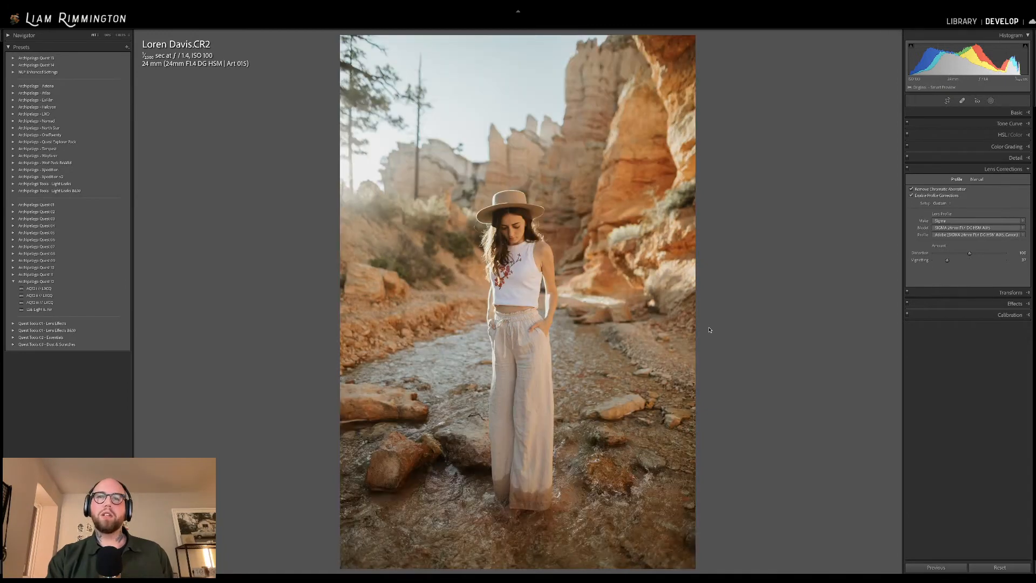
{"action": "key", "text": "backslash"}
{"action": "key", "text": "backslash"}
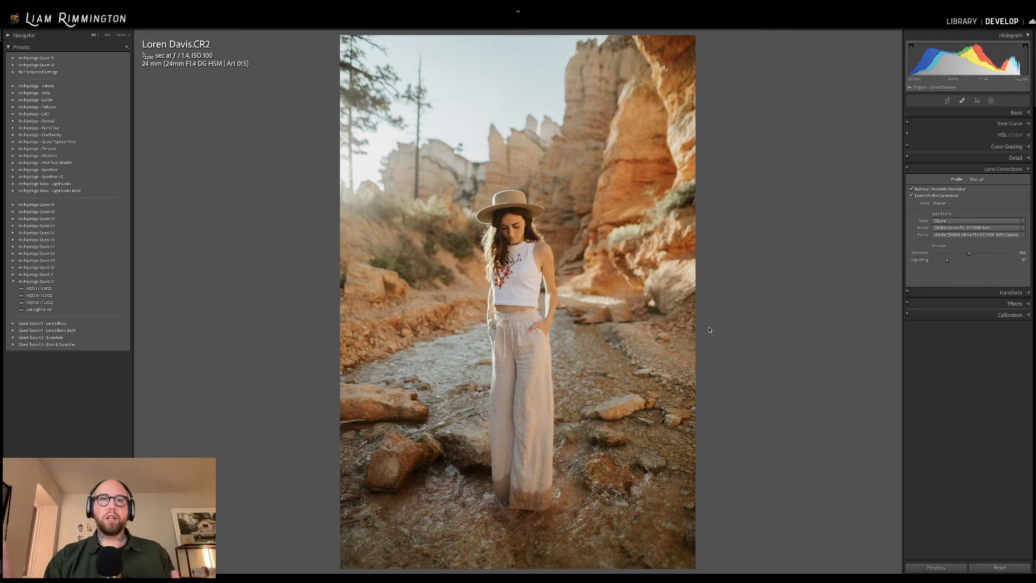
{"action": "key", "text": "backslash"}
{"action": "key", "text": "backslash"}
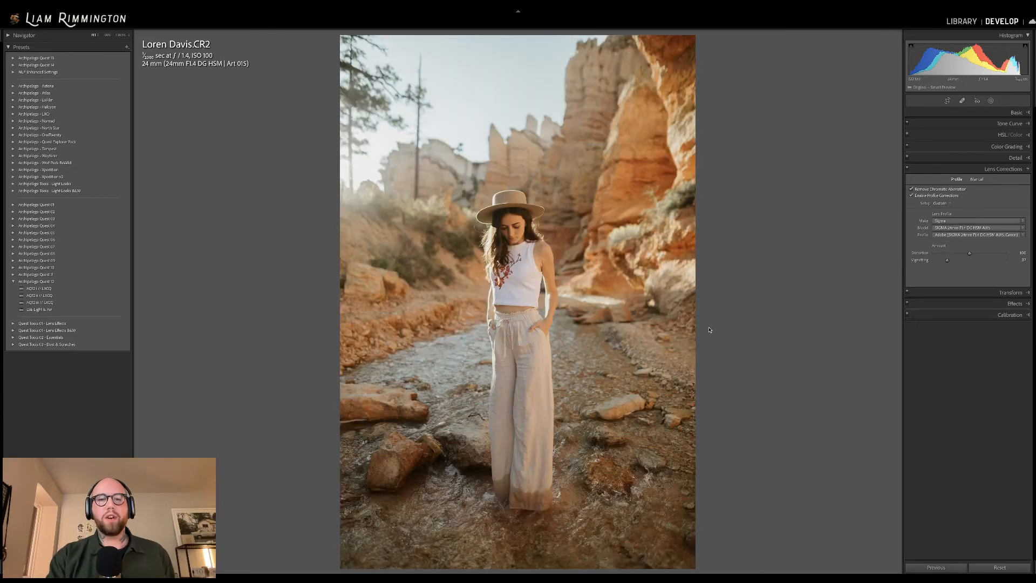
{"action": "key", "text": "y"}
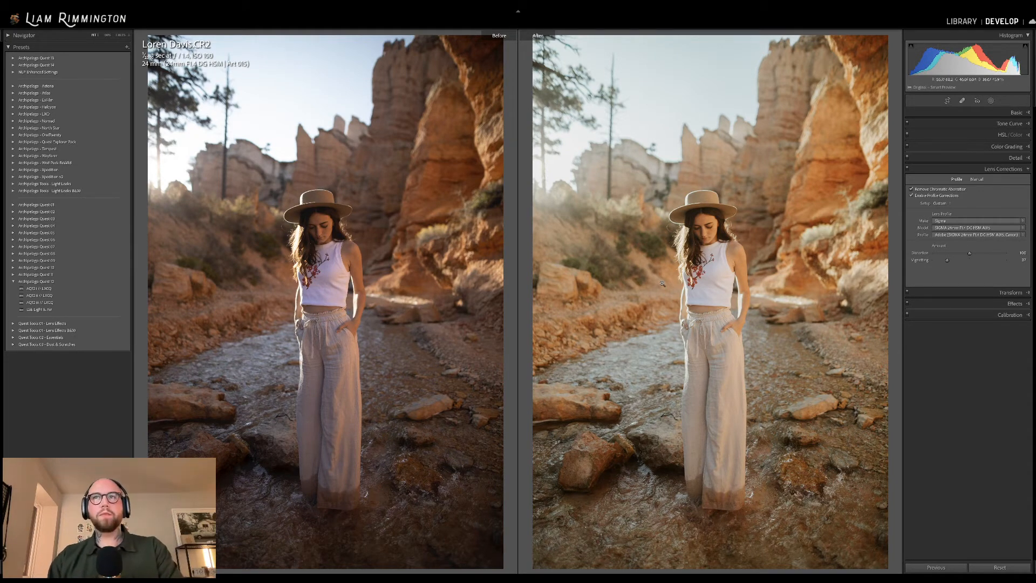
{"action": "key", "text": "g"}
{"action": "left_click", "coordinate": [605, 469]}
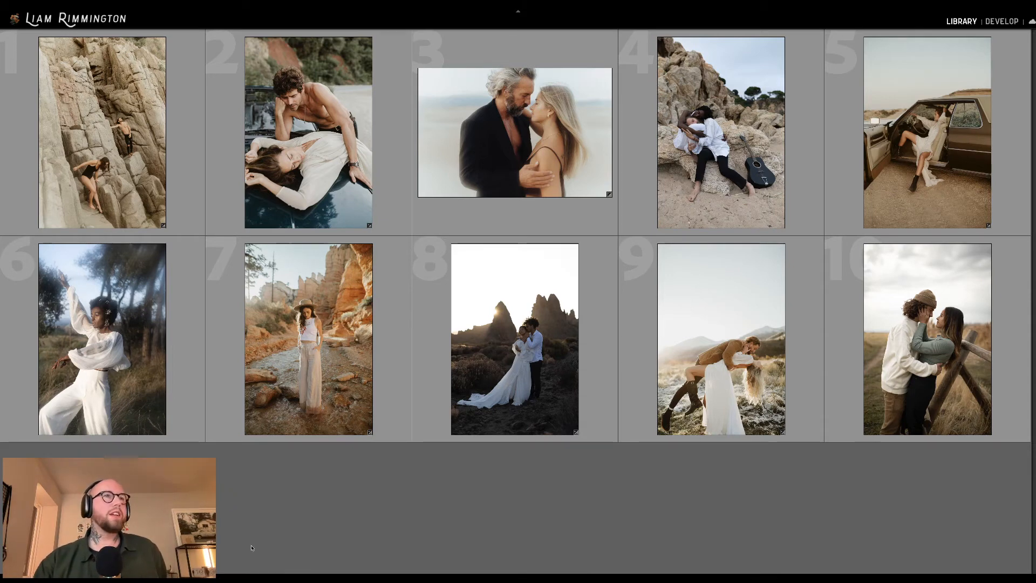
Warm the white balance of the photo of the woman in white in the tall grass and apply an Archipelago Quest 12 preset.
{"action": "left_click", "coordinate": [125, 350]}
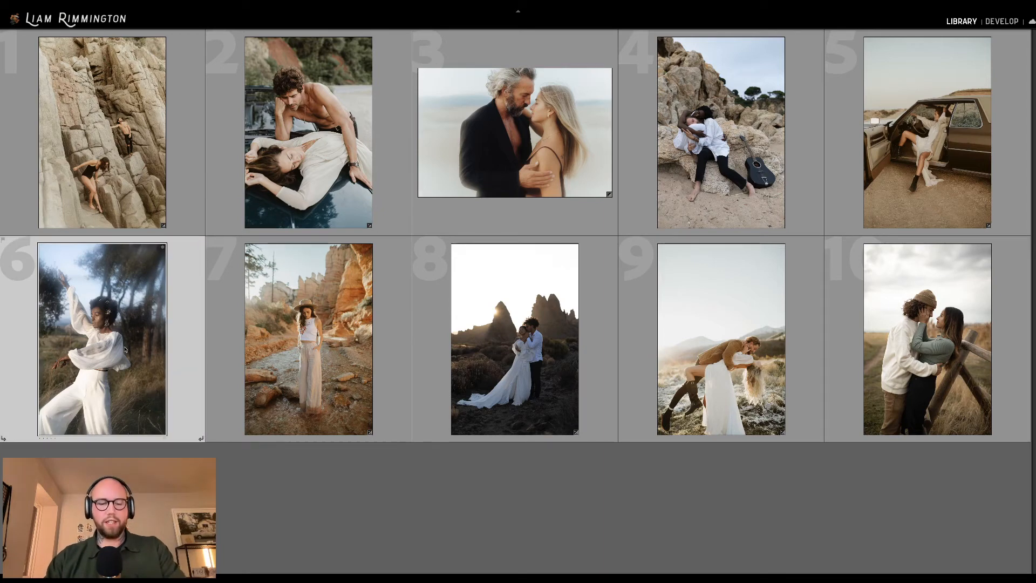
{"action": "key", "text": "d"}
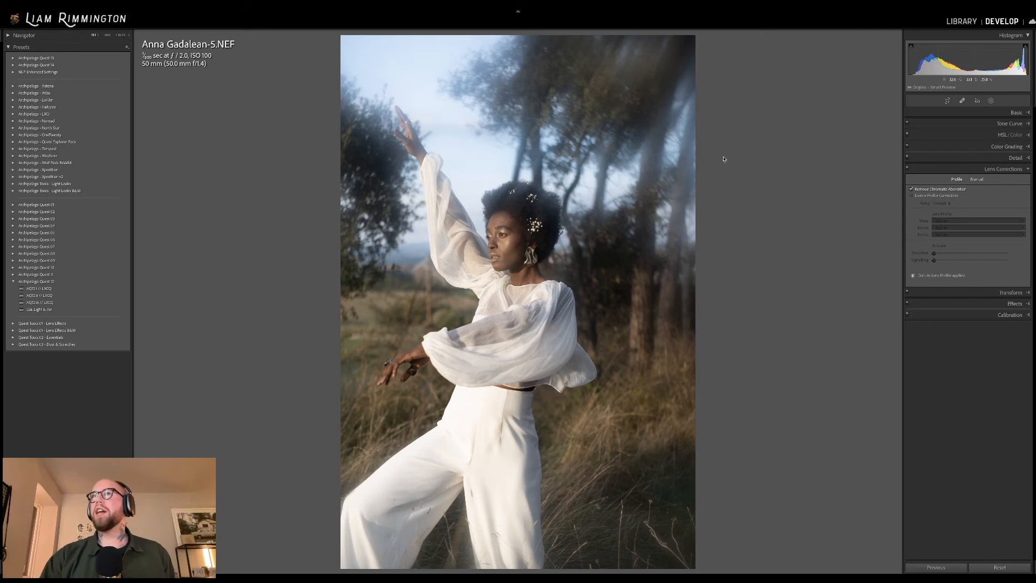
{"action": "left_click", "coordinate": [974, 113]}
{"action": "left_click_drag", "start_coordinate": [952, 157], "coordinate": [957, 158]}
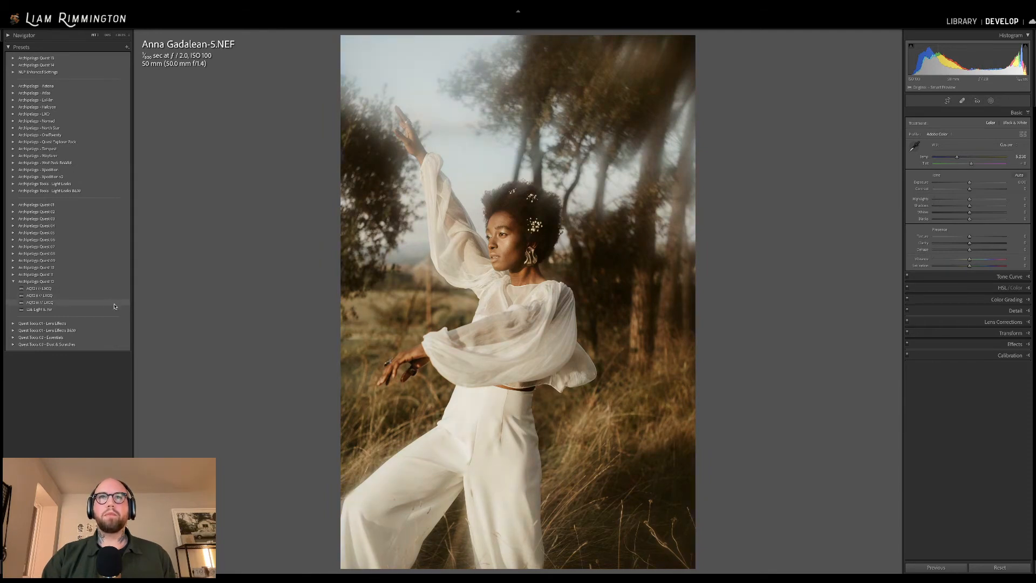
{"action": "left_click", "coordinate": [95, 298]}
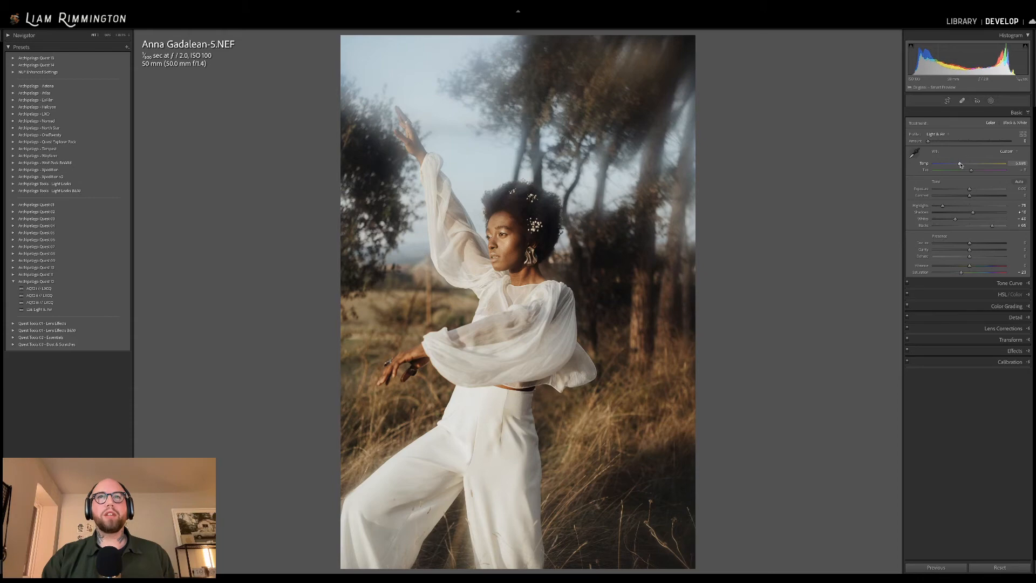
{"action": "left_click_drag", "start_coordinate": [957, 164], "coordinate": [960, 164]}
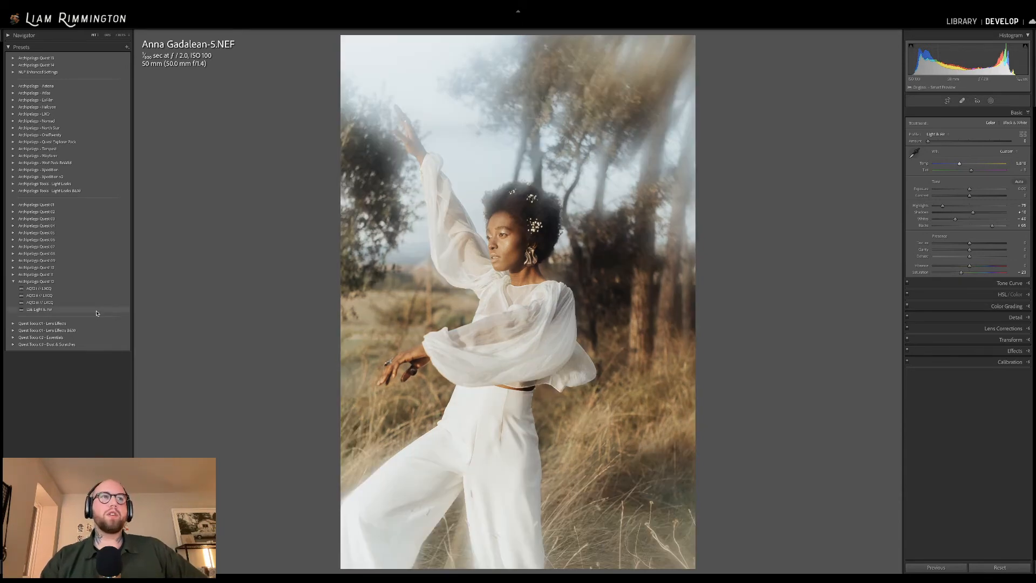
Apply the Light & Air preset to the photo of the woman in white, raise its profile amount to 121, and lower the exposure slightly.
{"action": "left_click", "coordinate": [97, 312]}
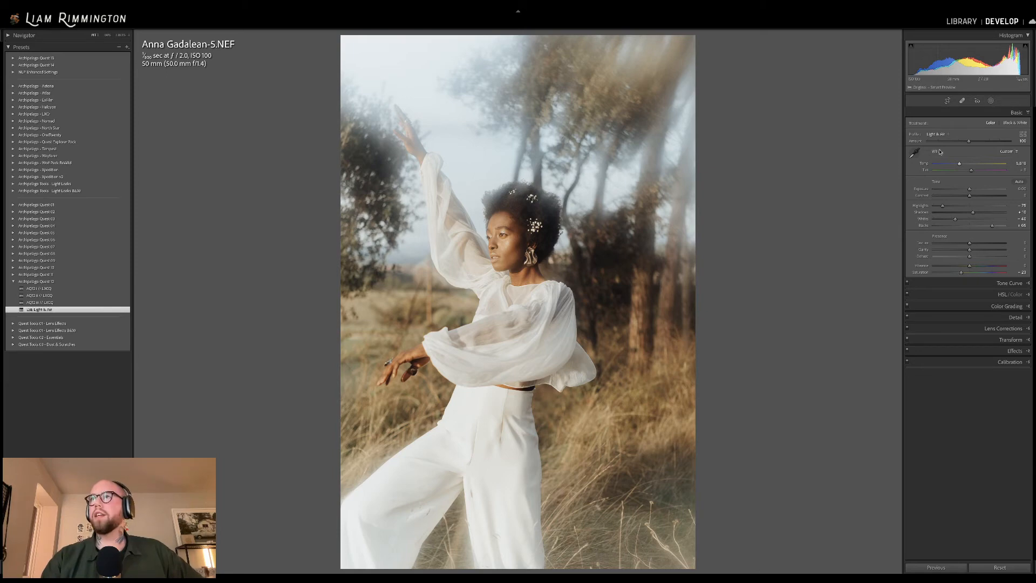
{"action": "mouse_move", "coordinate": [968, 142]}
{"action": "left_mouse_down"}
{"action": "mouse_move", "coordinate": [987, 143]}
{"action": "mouse_move", "coordinate": [965, 144]}
{"action": "mouse_move", "coordinate": [978, 145]}
{"action": "left_mouse_up"}
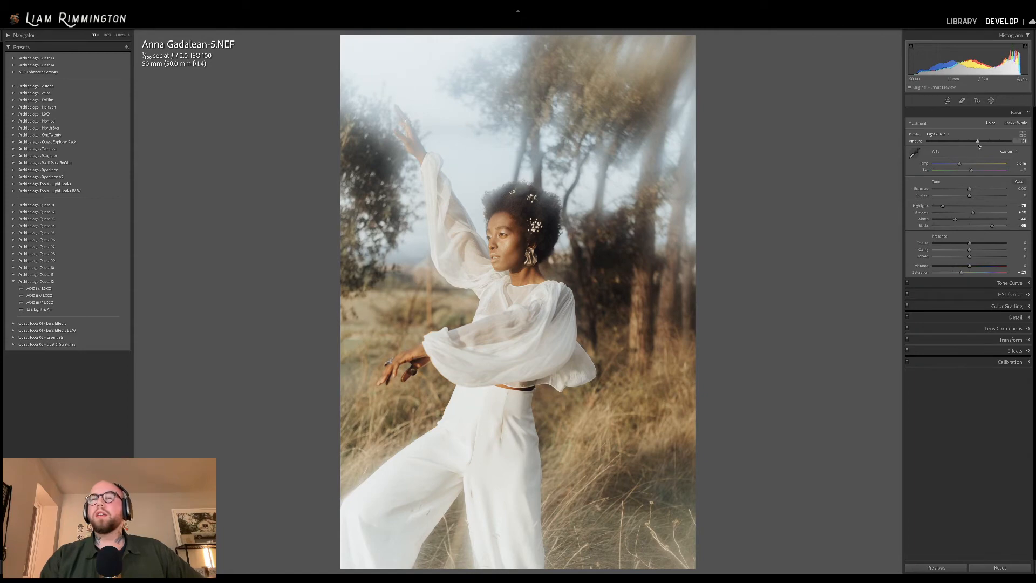
{"action": "left_click_drag", "start_coordinate": [970, 190], "coordinate": [966, 190]}
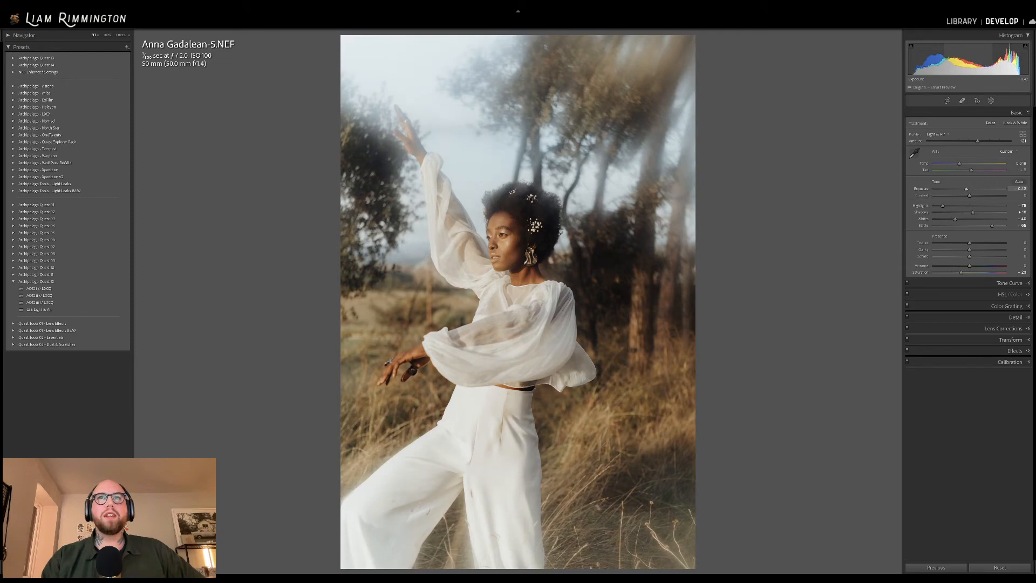
Compare the photo of the woman in white before and after editing, full size and side by side, and return to the library grid.
{"action": "key", "text": "backslash"}
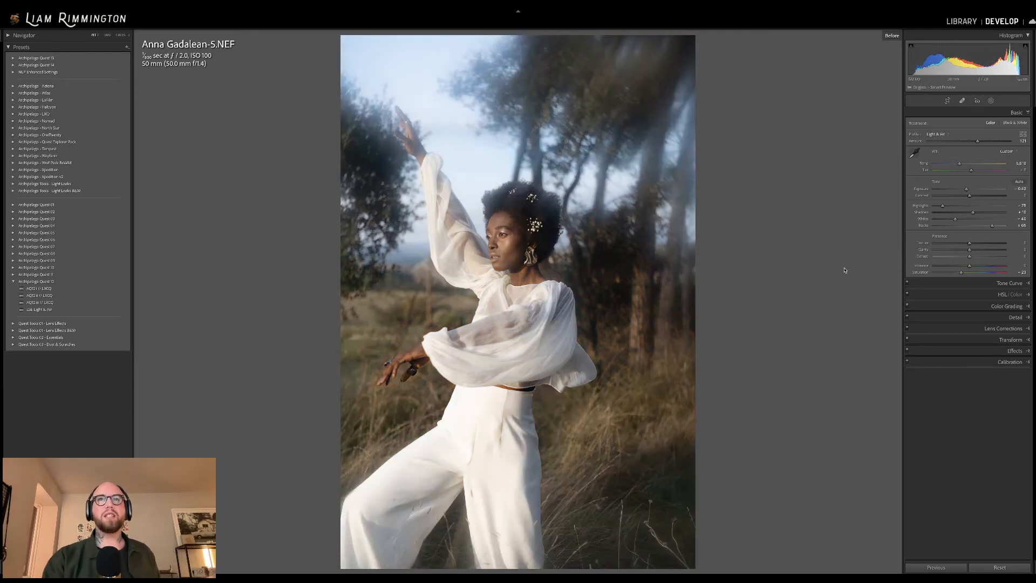
{"action": "key", "text": "backslash"}
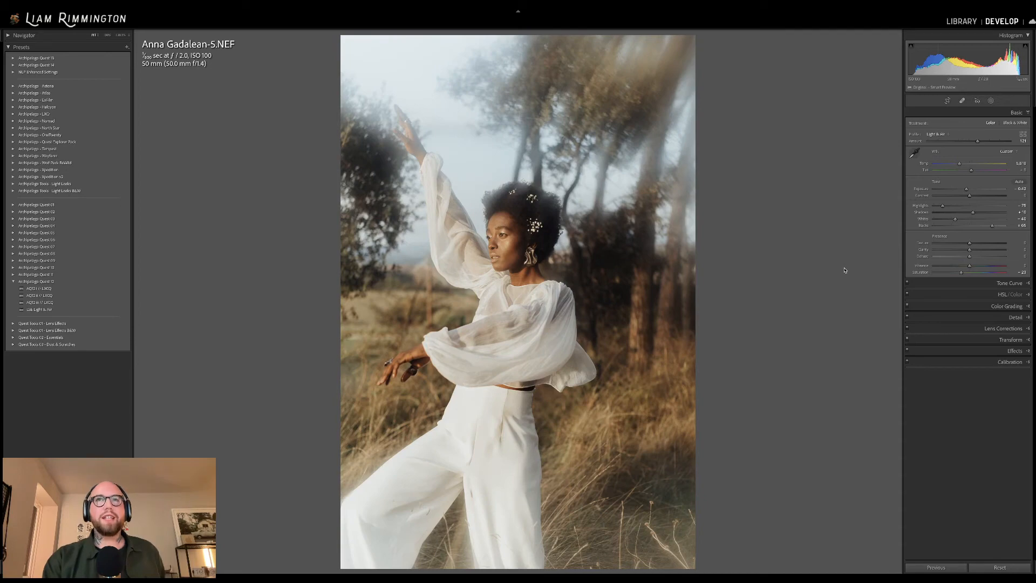
{"action": "key", "text": "backslash"}
{"action": "key", "text": "backslash"}
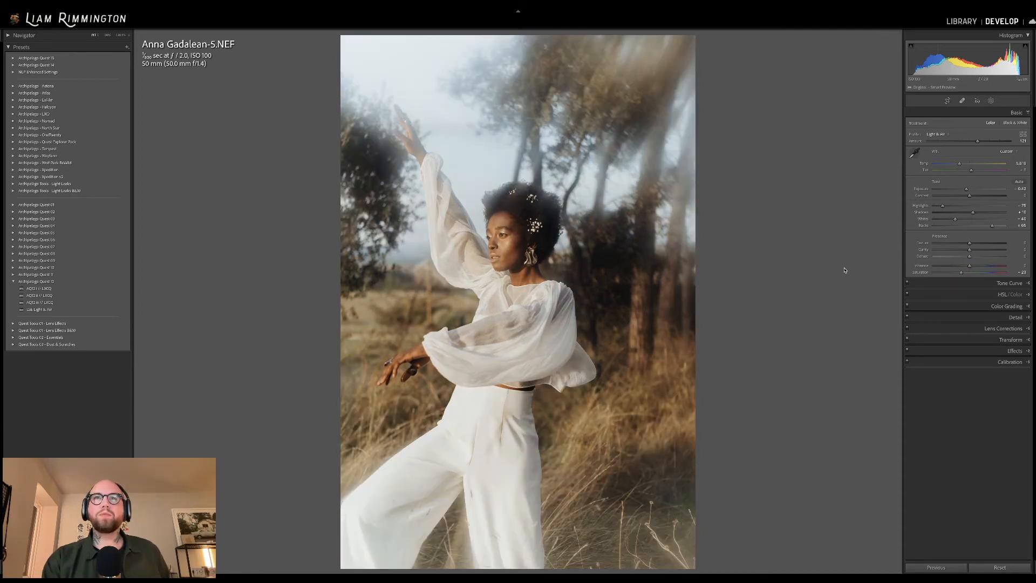
{"action": "key", "text": "backslash"}
{"action": "key", "text": "backslash"}
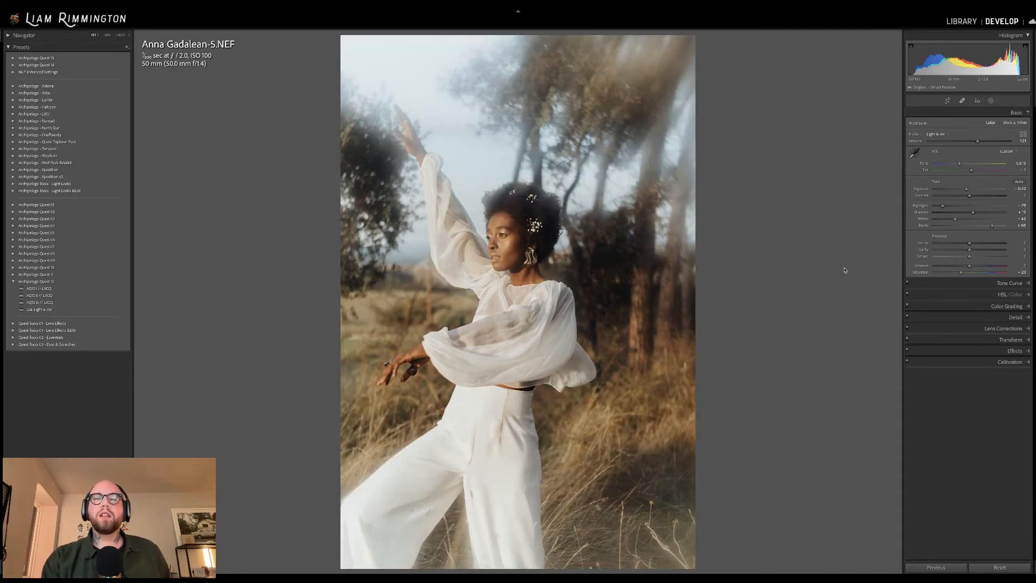
{"action": "key", "text": "backslash"}
{"action": "key", "text": "backslash"}
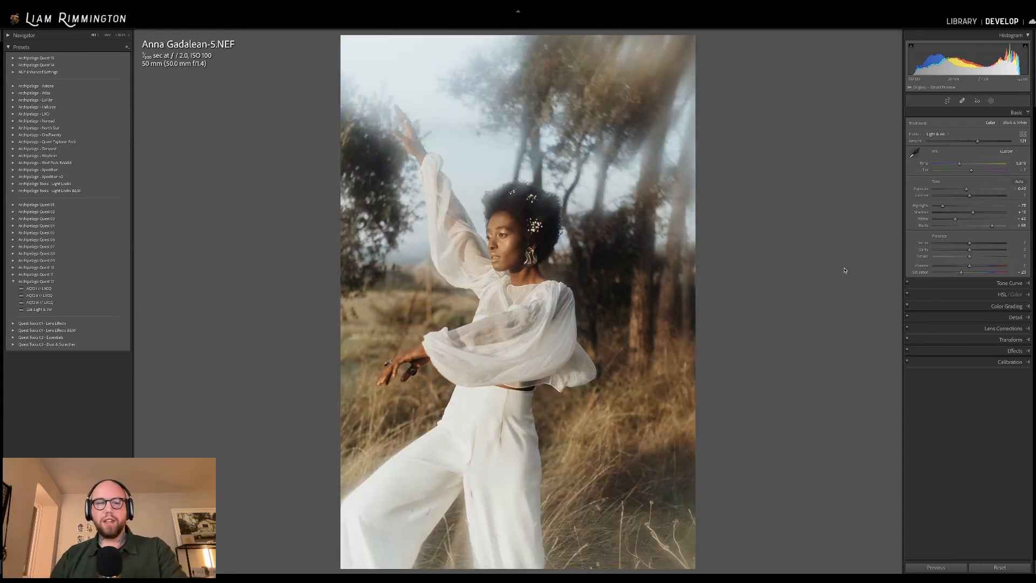
{"action": "key", "text": "y"}
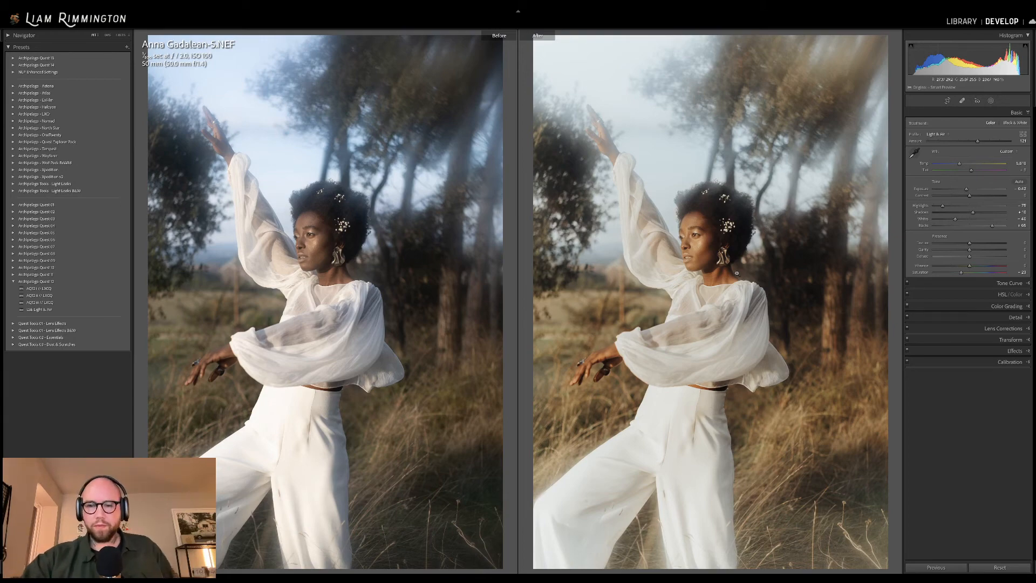
{"action": "key", "text": "g"}
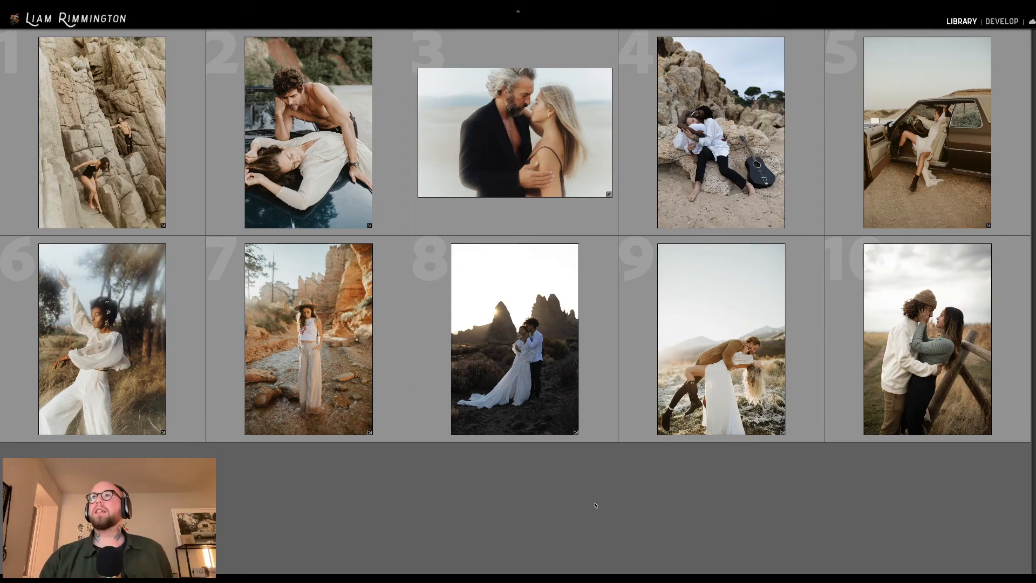
Brighten and warm the photo of the couple with the guitar on the rocks, and apply the first Archipelago Quest 12 preset.
{"action": "left_click", "coordinate": [745, 123]}
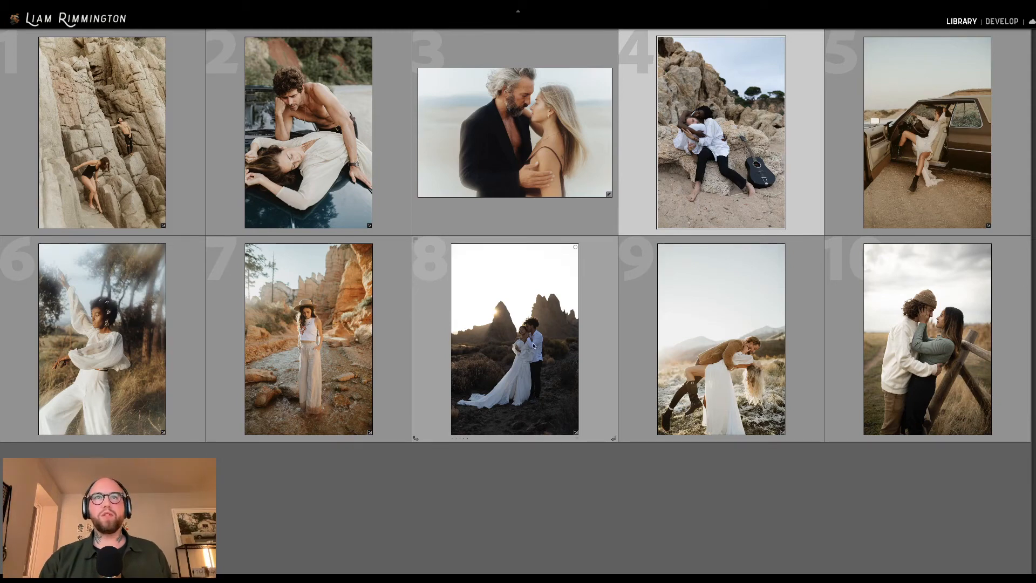
{"action": "key", "text": "d"}
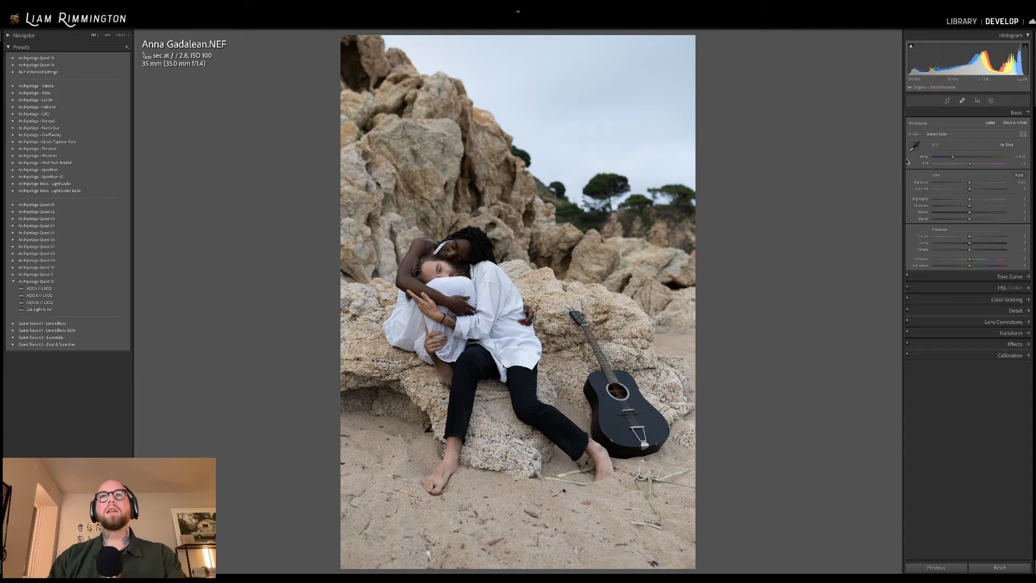
{"action": "left_click_drag", "start_coordinate": [971, 62], "coordinate": [978, 63]}
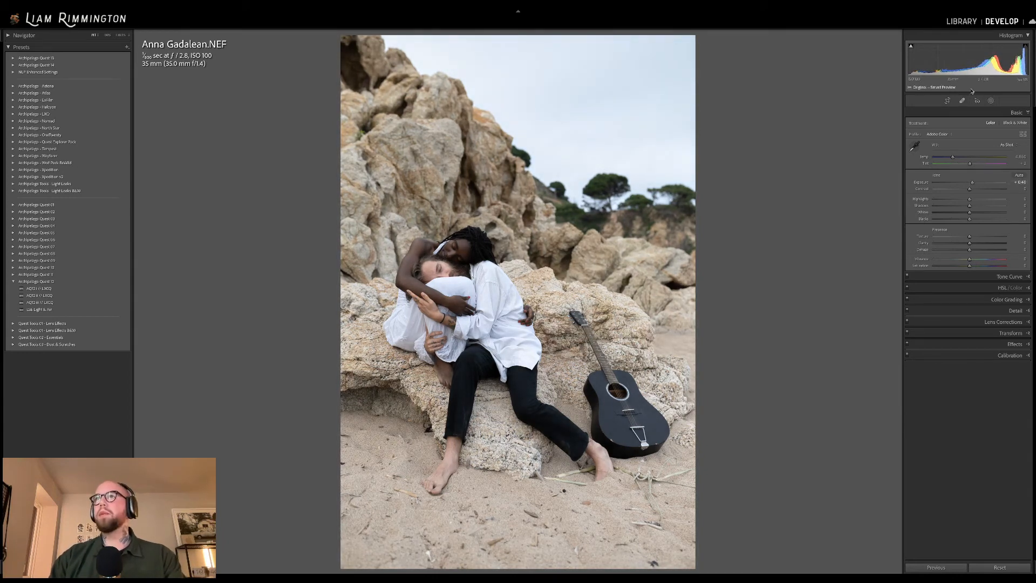
{"action": "left_click_drag", "start_coordinate": [952, 157], "coordinate": [958, 160]}
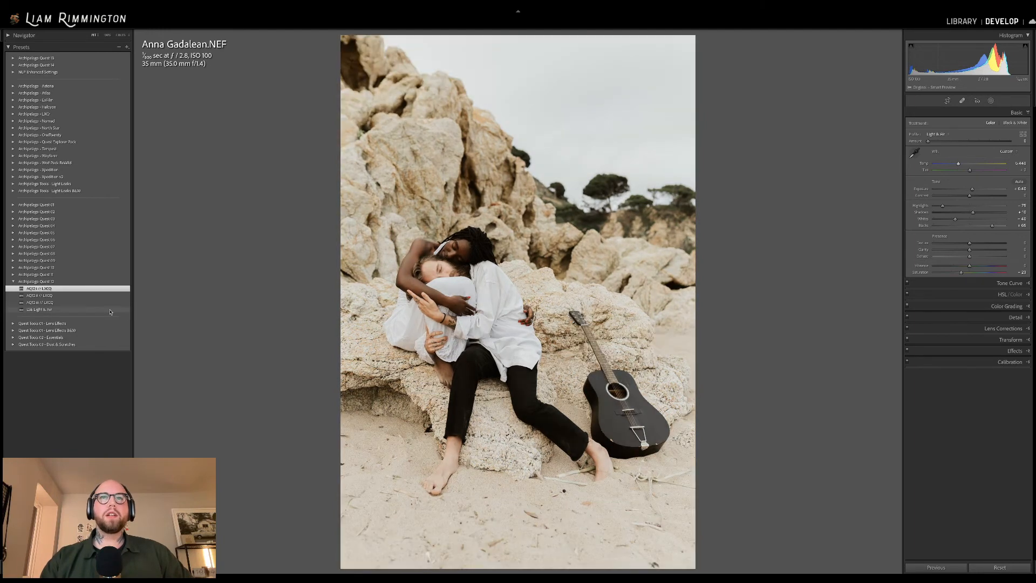
Apply the Light & Air preset to the guitar photo, reduce its profile amount to 42, and fine-tune the exposure.
{"action": "left_click", "coordinate": [110, 311]}
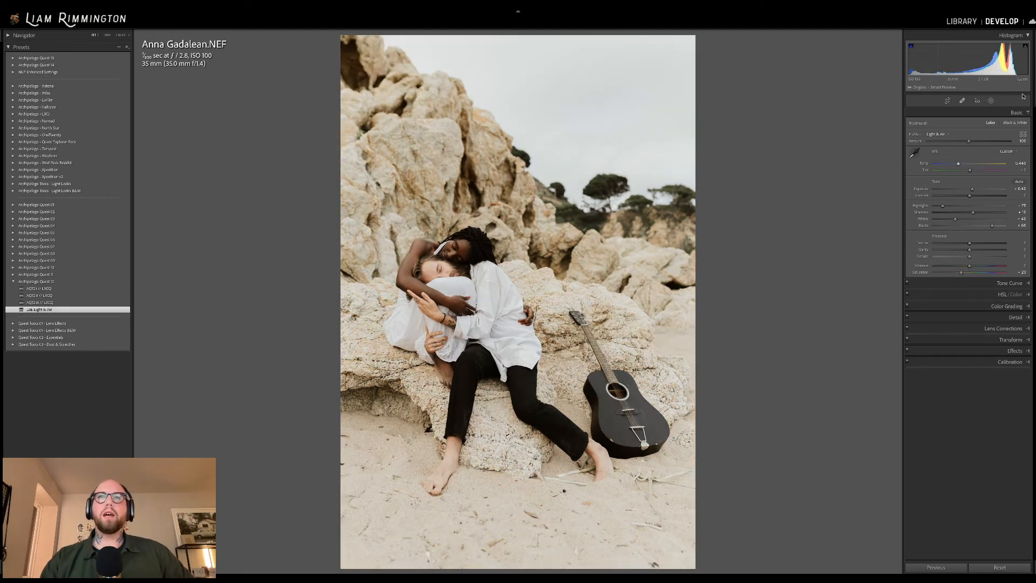
{"action": "left_click_drag", "start_coordinate": [970, 142], "coordinate": [944, 148]}
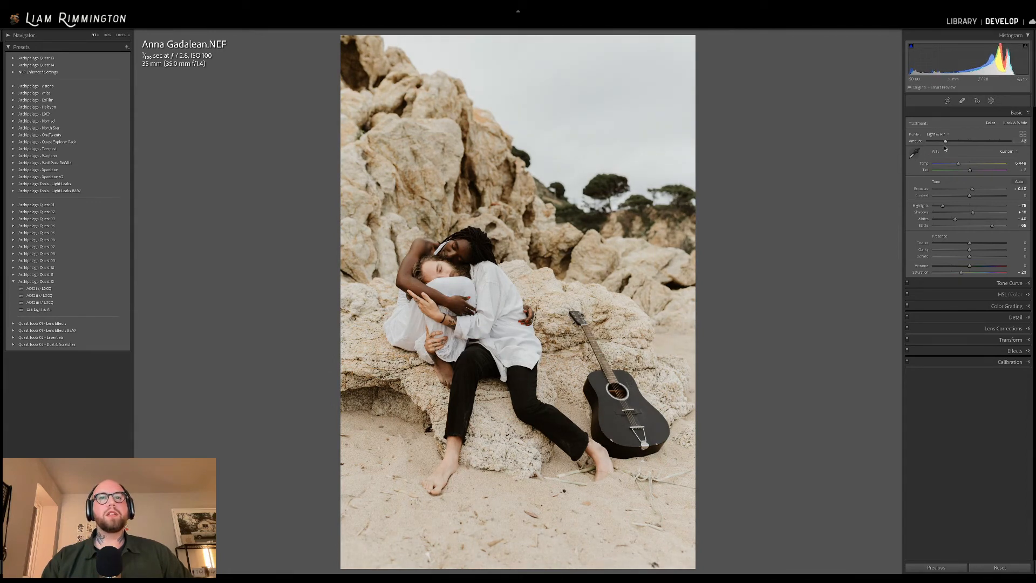
{"action": "left_click_drag", "start_coordinate": [972, 189], "coordinate": [972, 189]}
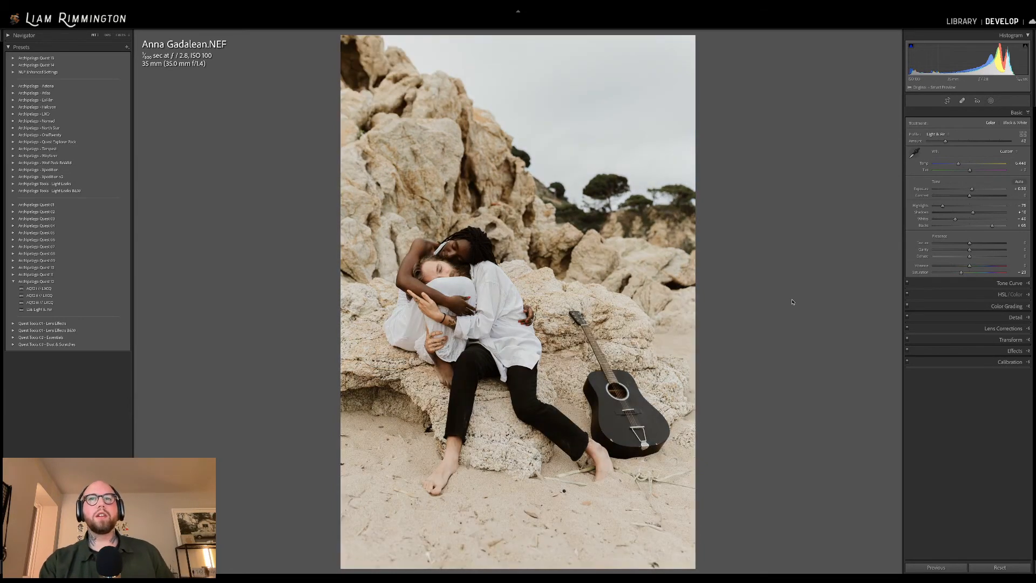
Examine the couple's skin tones and the rocks in a zoomed side-by-side before and after view, and return to the library grid.
{"action": "key", "text": "y"}
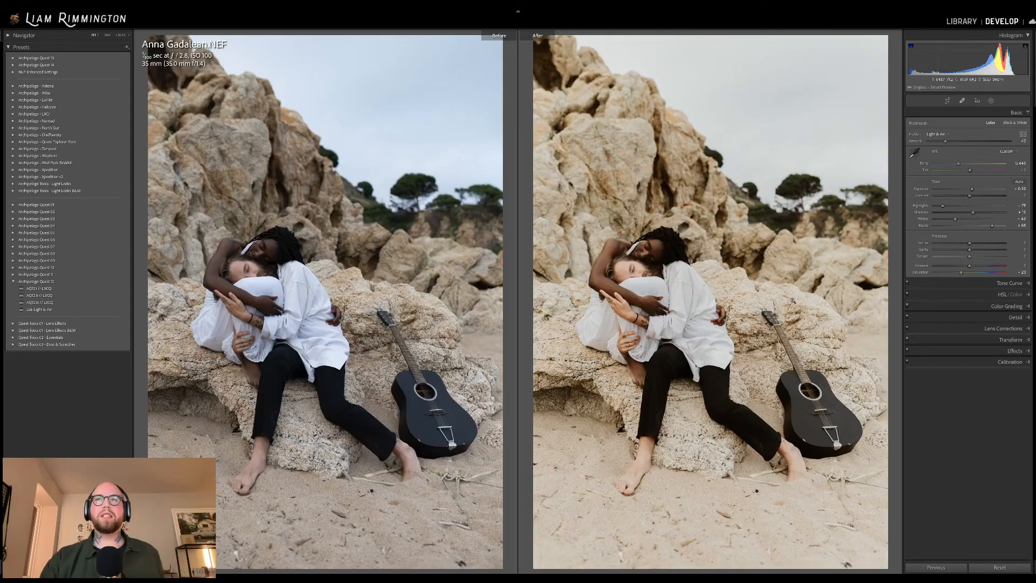
{"action": "left_click", "coordinate": [638, 250]}
{"action": "left_click_drag", "start_coordinate": [763, 222], "coordinate": [753, 256]}
{"action": "left_click", "coordinate": [768, 215]}
{"action": "left_click", "coordinate": [767, 226]}
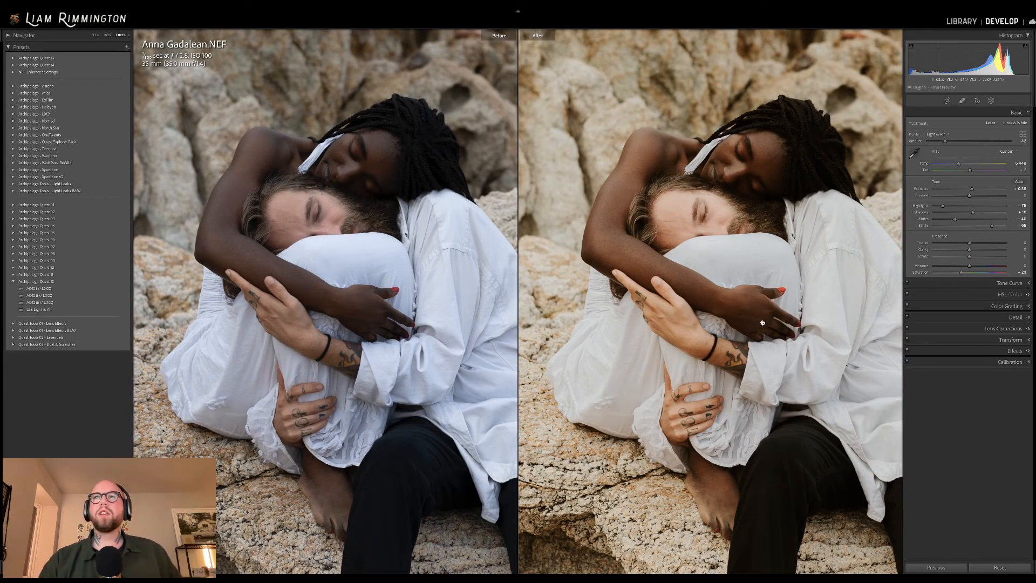
{"action": "left_click_drag", "start_coordinate": [664, 306], "coordinate": [653, 449]}
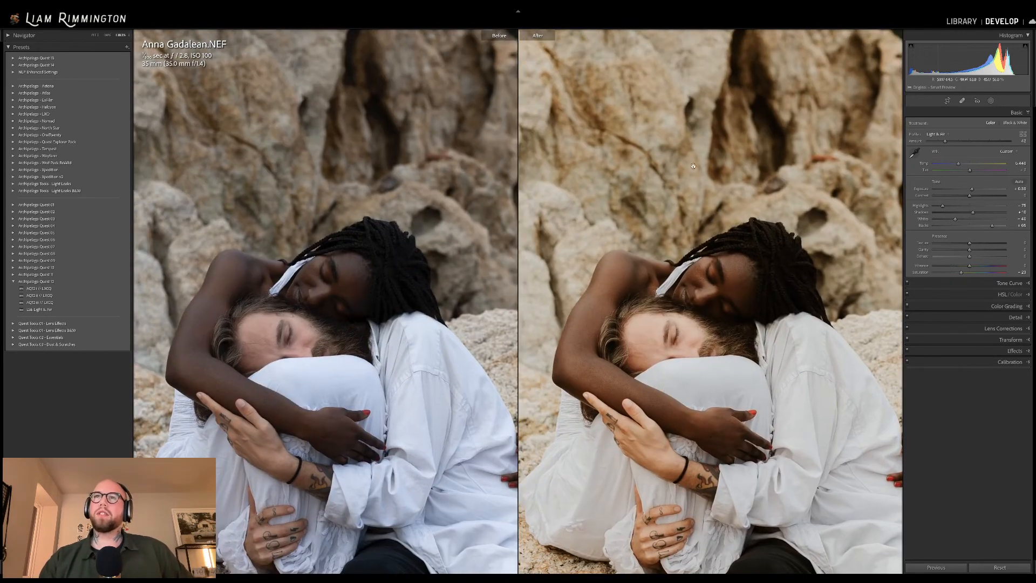
{"action": "left_click", "coordinate": [725, 217]}
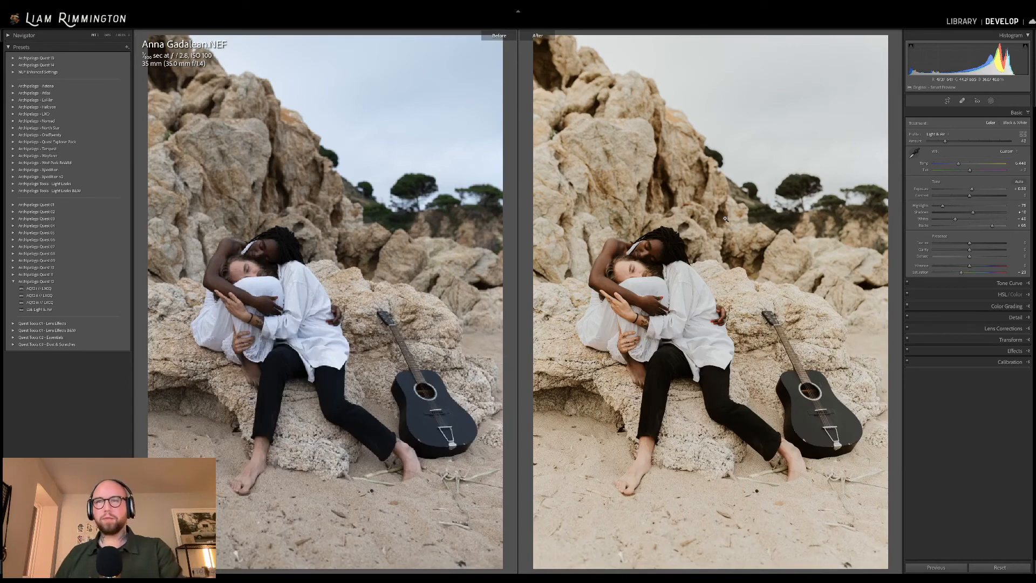
{"action": "key", "text": "g"}
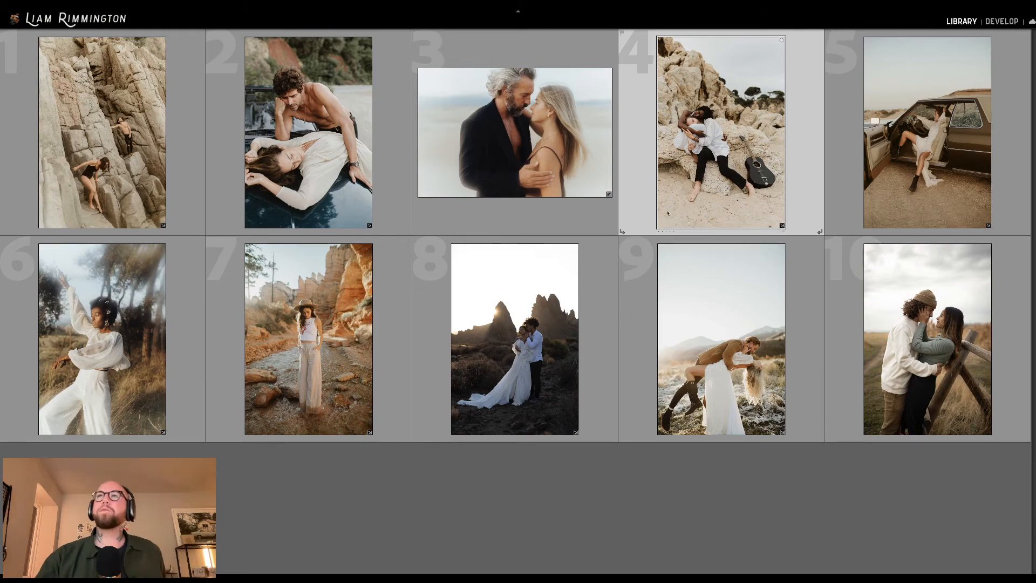
Open the photo of the couple in front of the rock peaks for editing, raise the exposure to +1.00, and warm the temperature.
{"action": "left_click", "coordinate": [488, 342]}
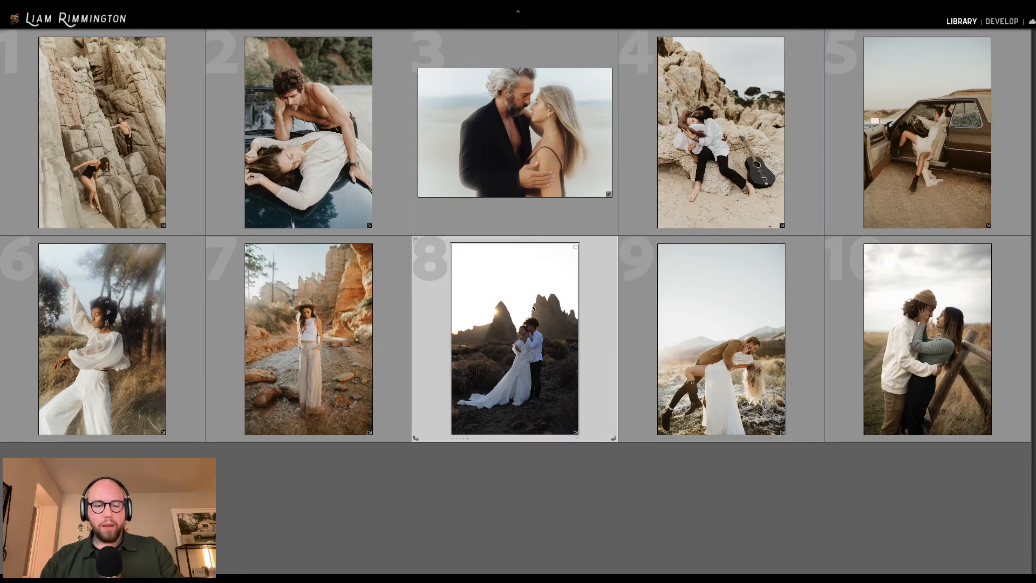
{"action": "key", "text": "d"}
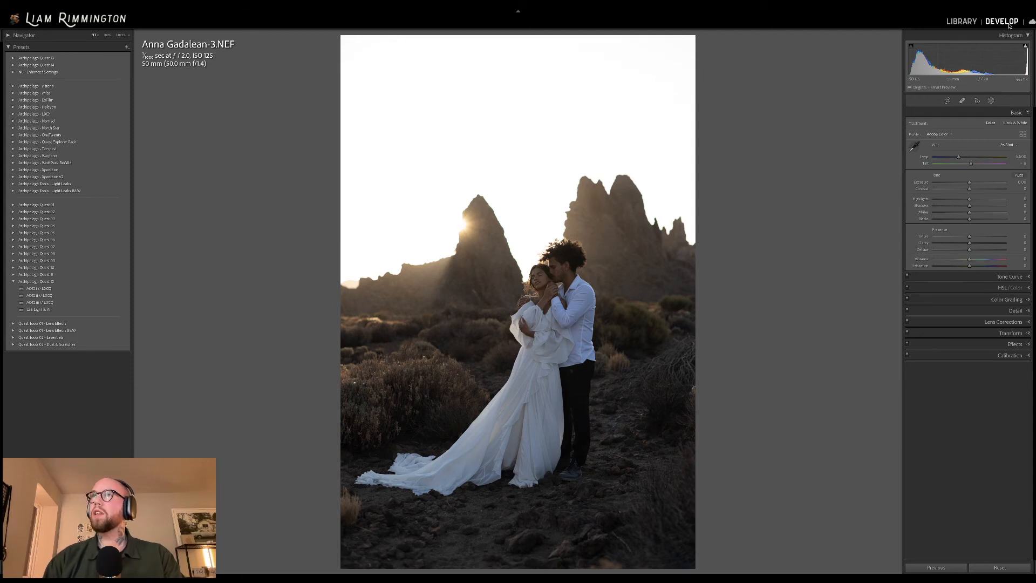
{"action": "left_click_drag", "start_coordinate": [966, 56], "coordinate": [985, 56]}
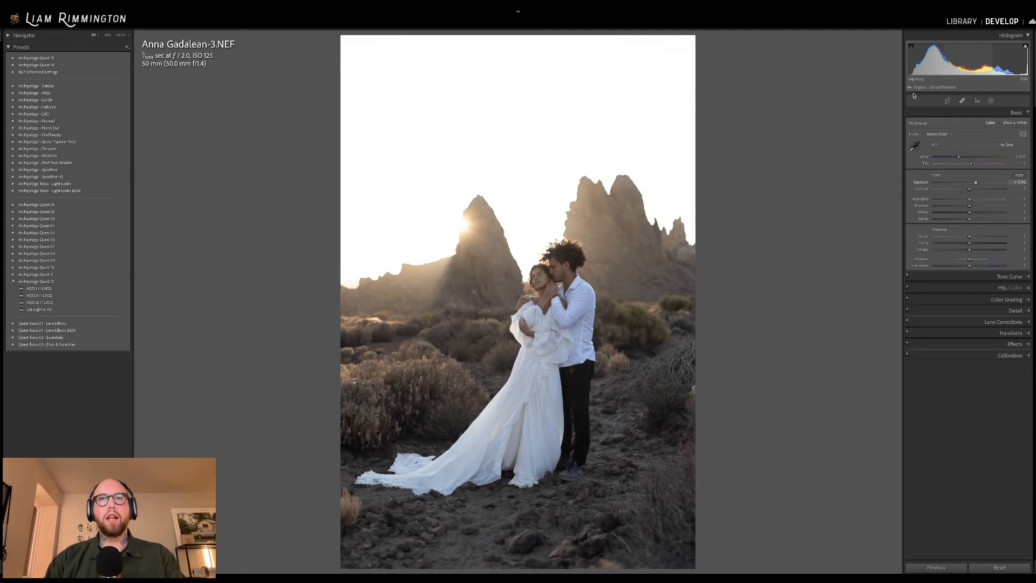
{"action": "left_click_drag", "start_coordinate": [968, 64], "coordinate": [970, 64]}
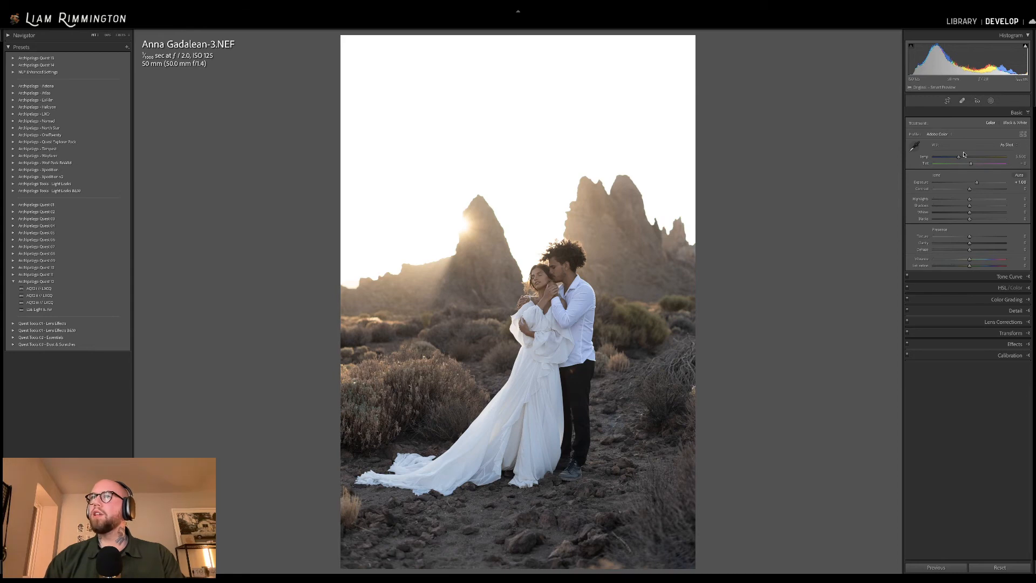
{"action": "left_click_drag", "start_coordinate": [958, 156], "coordinate": [964, 158]}
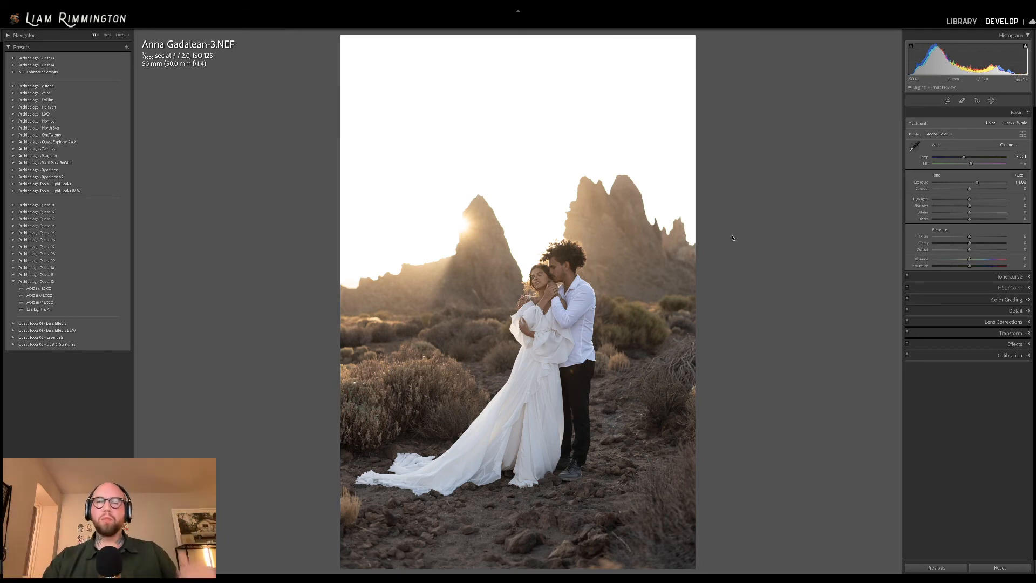
{"action": "left_click_drag", "start_coordinate": [964, 157], "coordinate": [968, 159]}
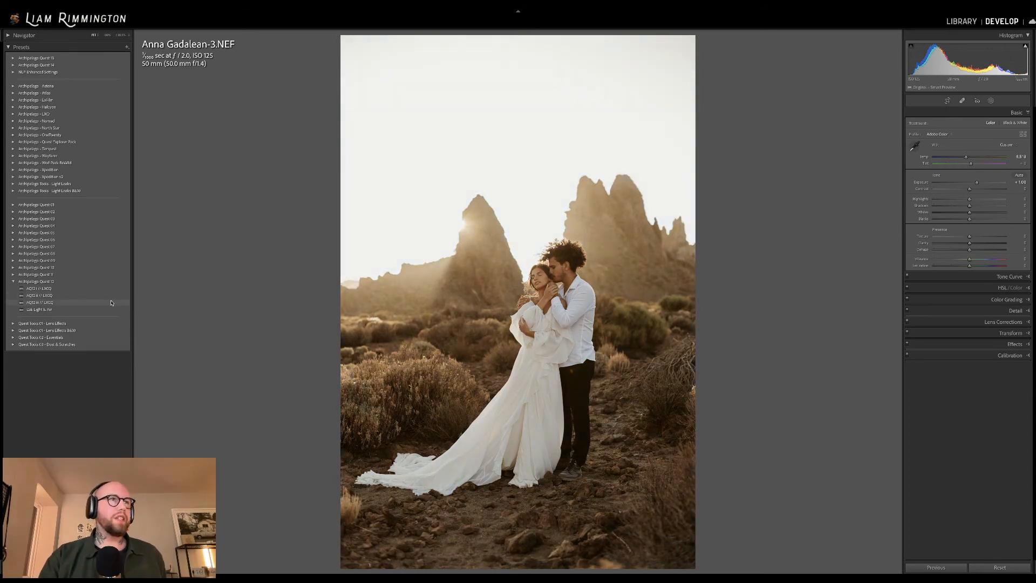
Apply the third Archipelago Quest 12 preset to the rock peaks photo and set its Light & Air profile amount to about 75.
{"action": "left_click", "coordinate": [111, 304]}
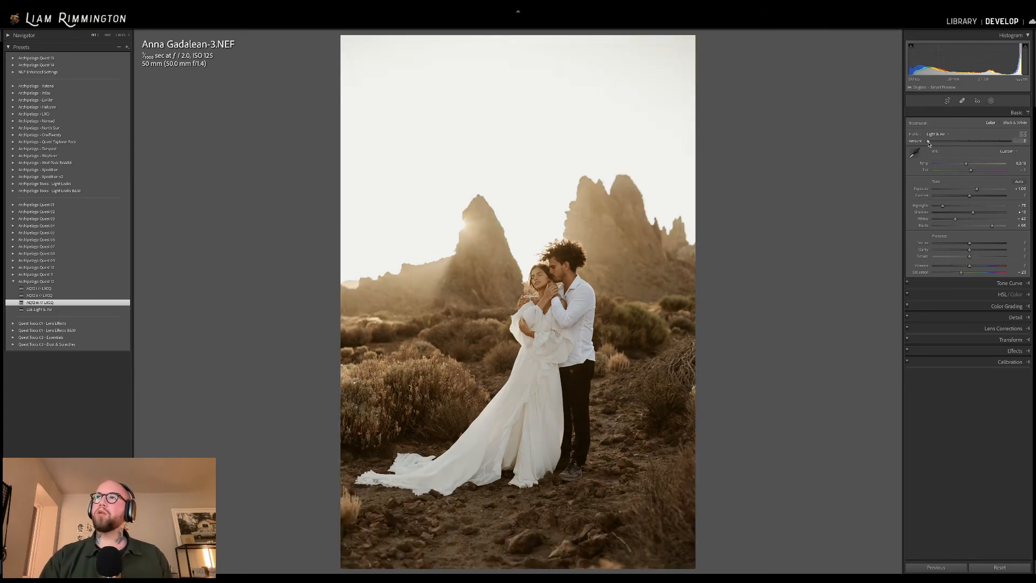
{"action": "left_click_drag", "start_coordinate": [928, 143], "coordinate": [974, 147]}
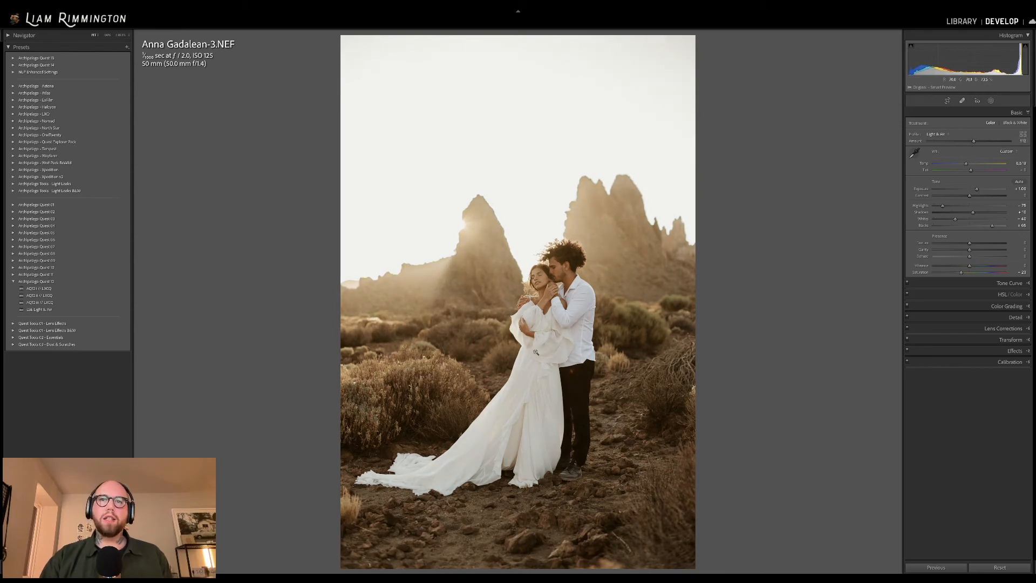
{"action": "left_click_drag", "start_coordinate": [974, 143], "coordinate": [962, 159]}
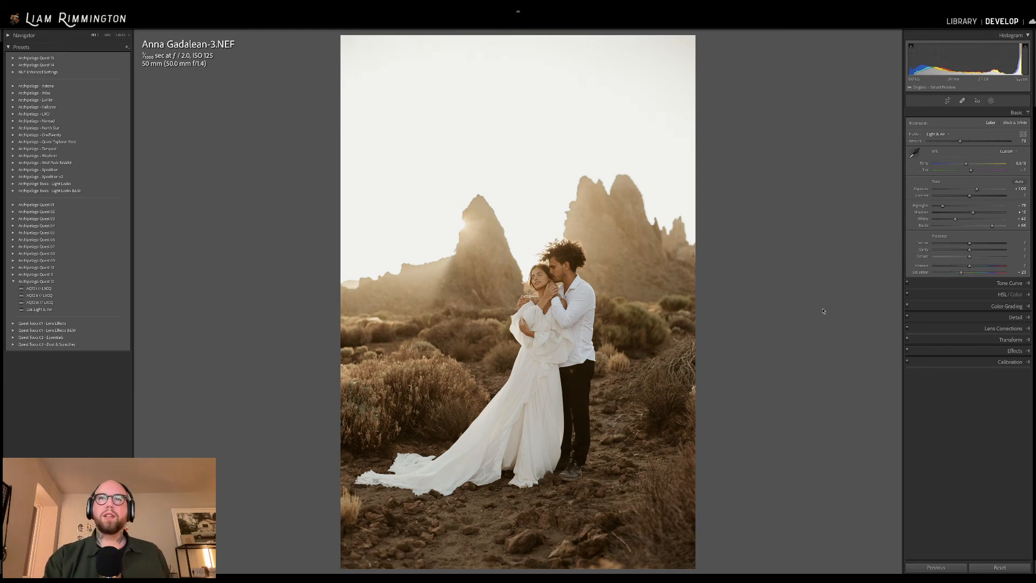
Compare the rock peaks photo before and after, inspect the couple zoomed in side by side, and return to the library grid.
{"action": "key", "text": "backslash"}
{"action": "key", "text": "backslash"}
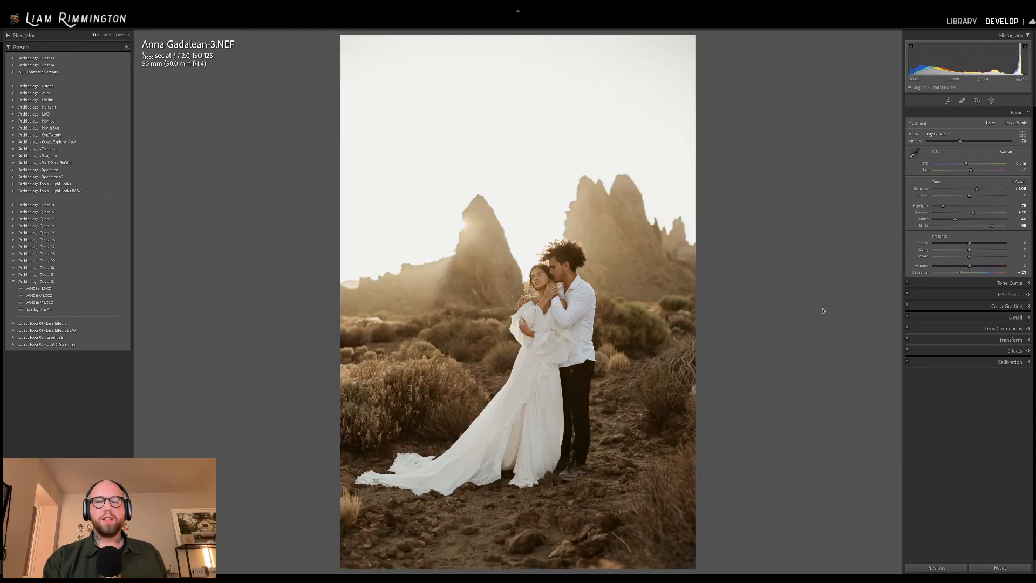
{"action": "key", "text": "y"}
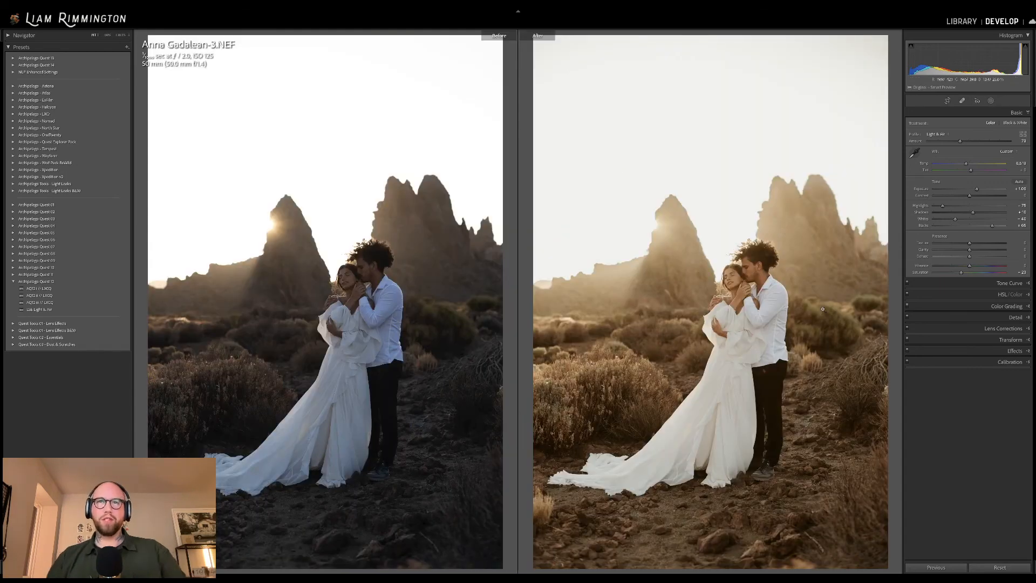
{"action": "left_click", "coordinate": [739, 307]}
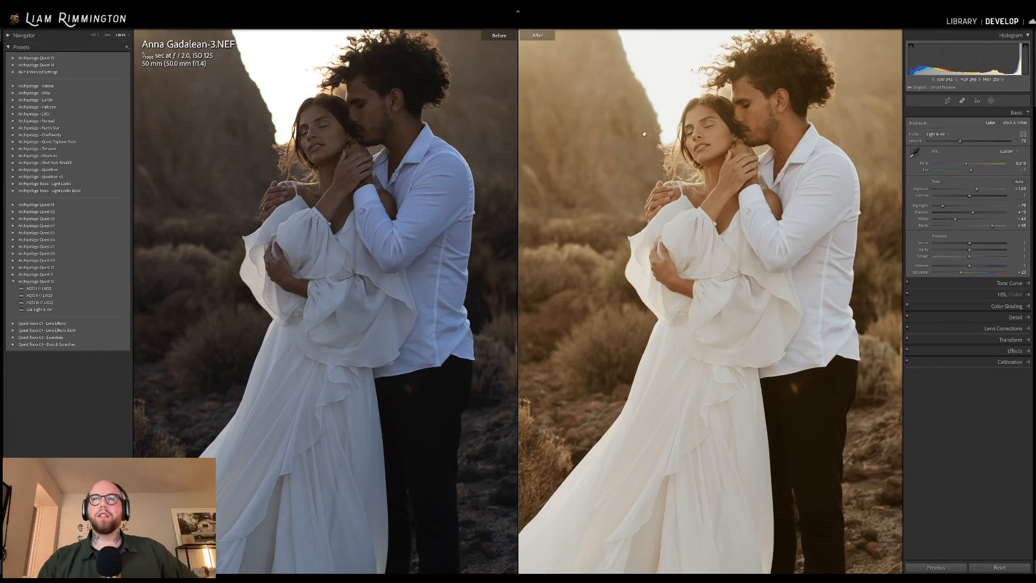
{"action": "left_click_drag", "start_coordinate": [639, 334], "coordinate": [545, 376]}
{"action": "left_click", "coordinate": [545, 376]}
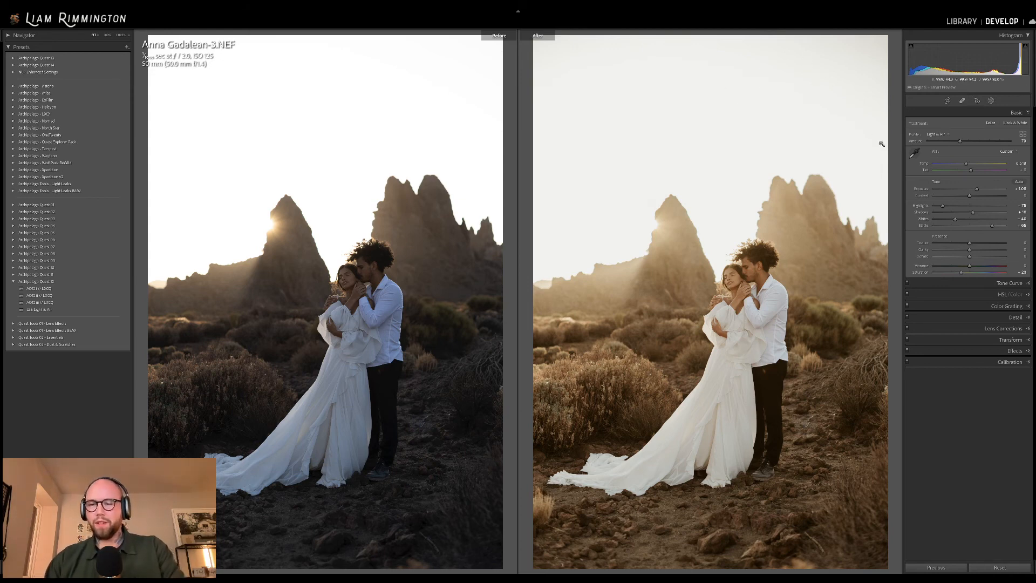
{"action": "key", "text": "g"}
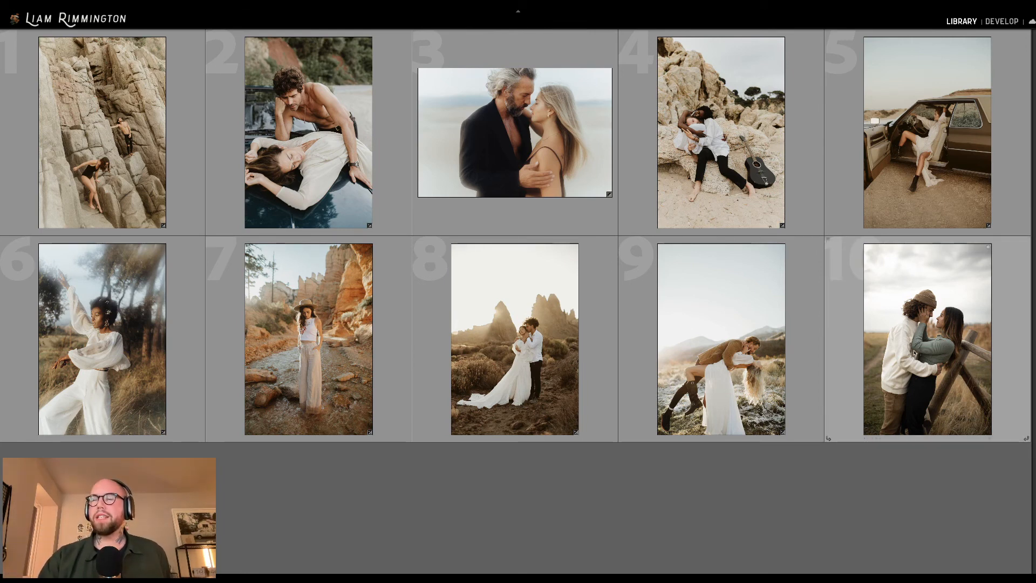
Open the photo of the couple by the wooden fence, brighten its exposure slightly, and apply the second Archipelago Quest 12 preset.
{"action": "left_click", "coordinate": [949, 357]}
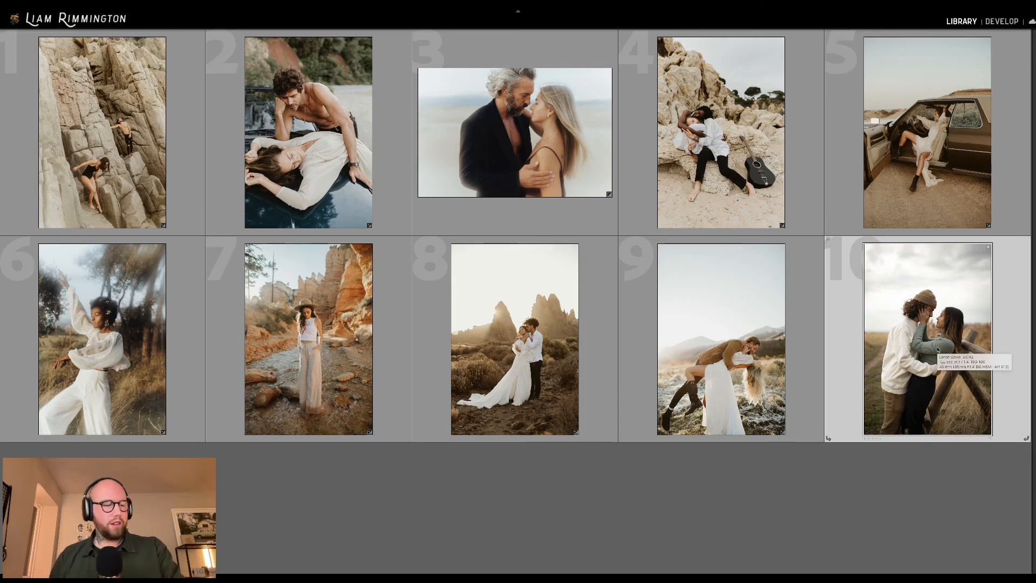
{"action": "key", "text": "d"}
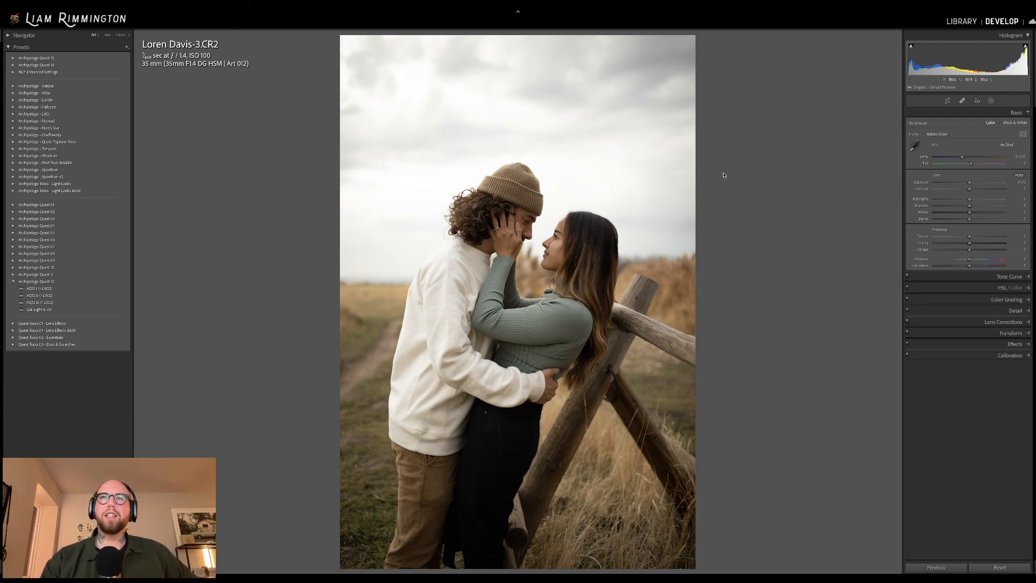
{"action": "left_click_drag", "start_coordinate": [967, 54], "coordinate": [976, 54]}
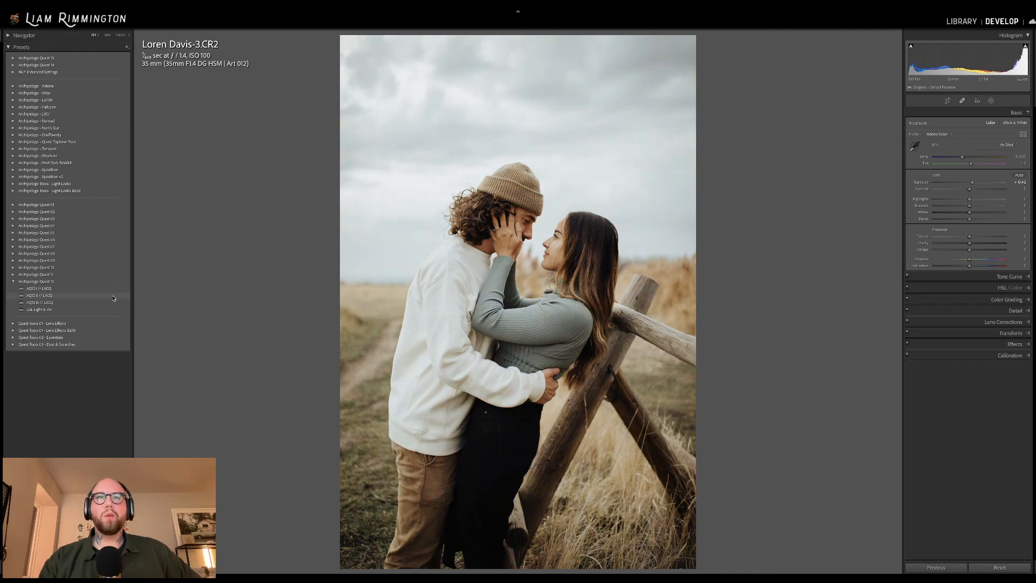
{"action": "left_click", "coordinate": [113, 296]}
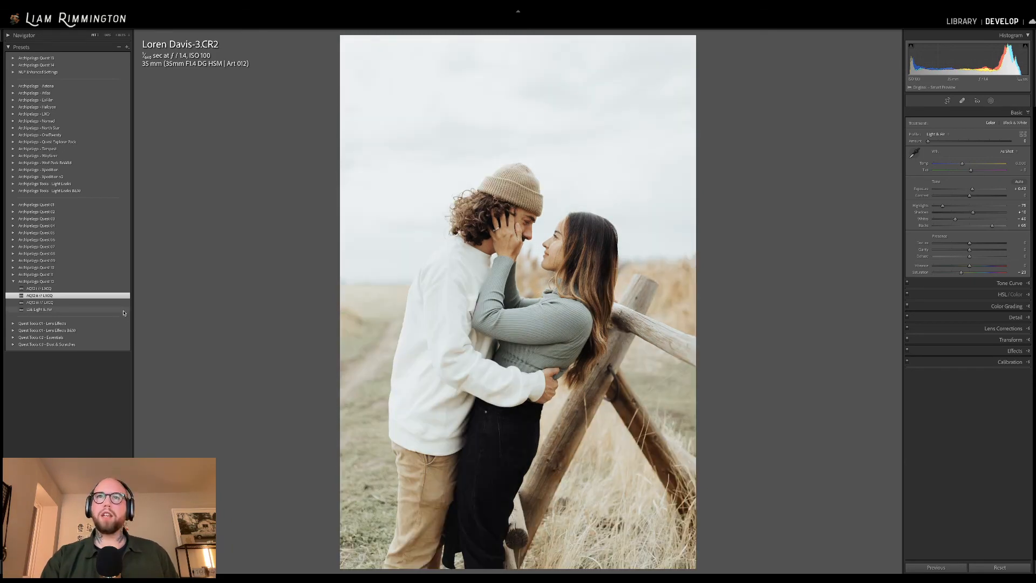
Apply the Light & Air preset to the fence photo, reduce its profile amount to about 30, and lower the exposure slightly.
{"action": "left_click", "coordinate": [123, 312]}
{"action": "left_click_drag", "start_coordinate": [970, 142], "coordinate": [941, 146]}
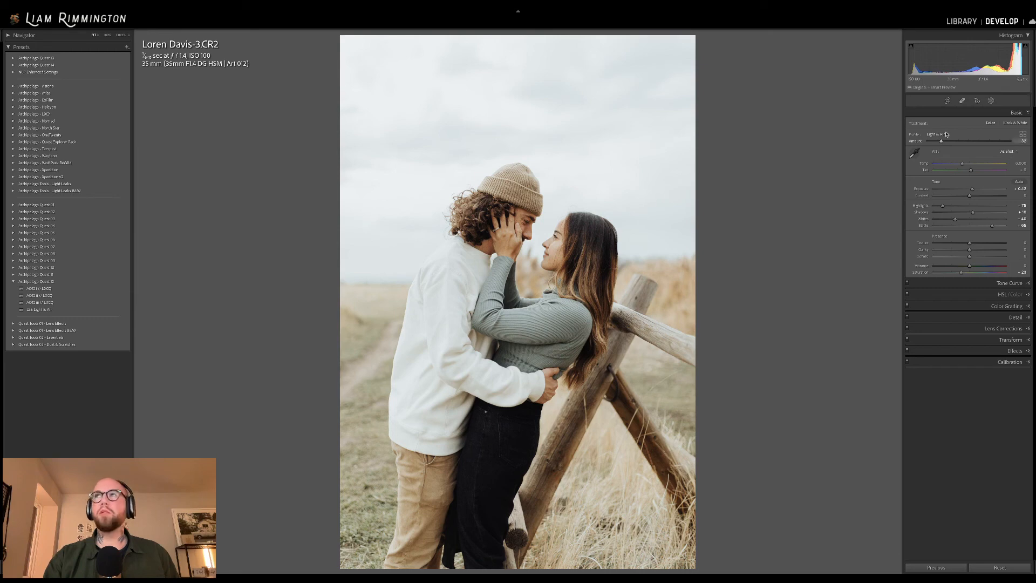
{"action": "left_click_drag", "start_coordinate": [972, 188], "coordinate": [971, 189]}
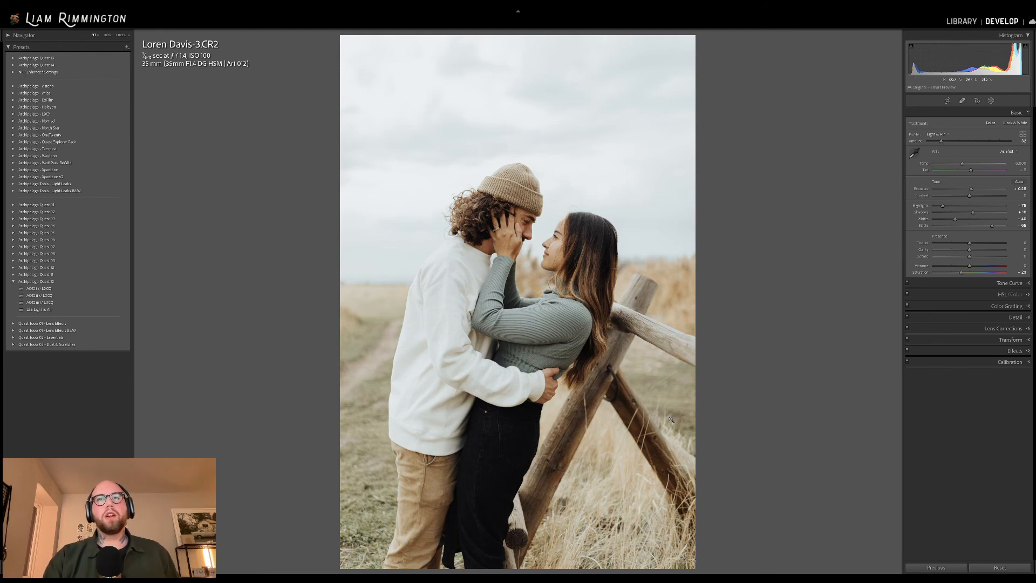
Compare the fence photo before and after, full size and side by side, and reduce its exposure to about +0.1.
{"action": "key", "text": "backslash"}
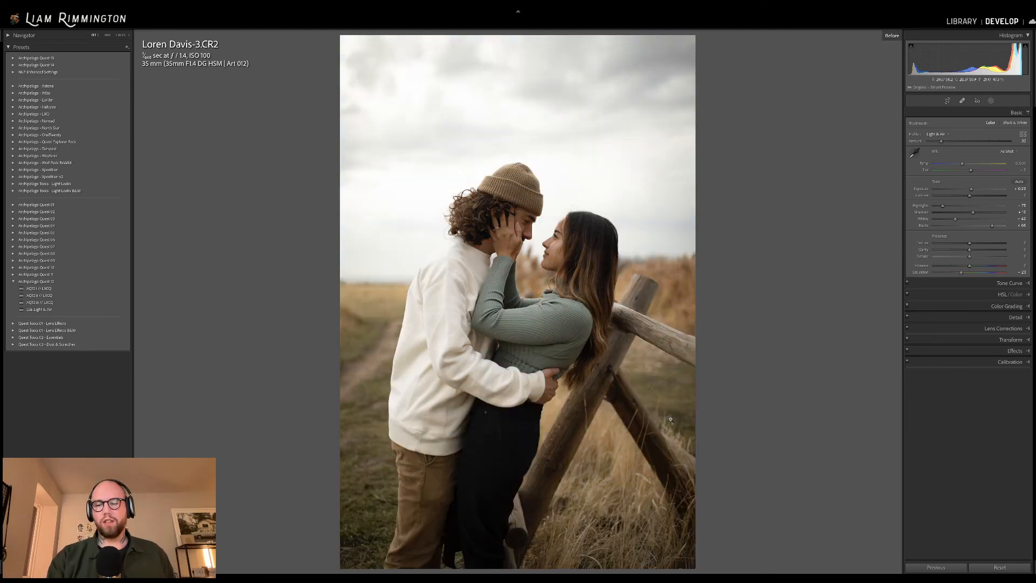
{"action": "key", "text": "backslash"}
{"action": "key", "text": "backslash"}
{"action": "key", "text": "backslash"}
{"action": "key", "text": "backslash"}
{"action": "key", "text": "backslash"}
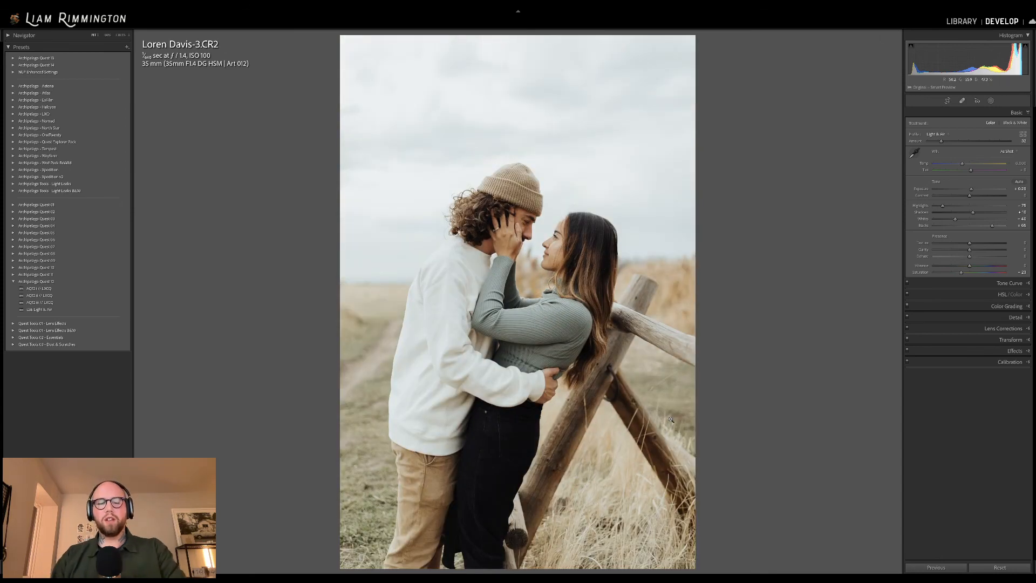
{"action": "key", "text": "y"}
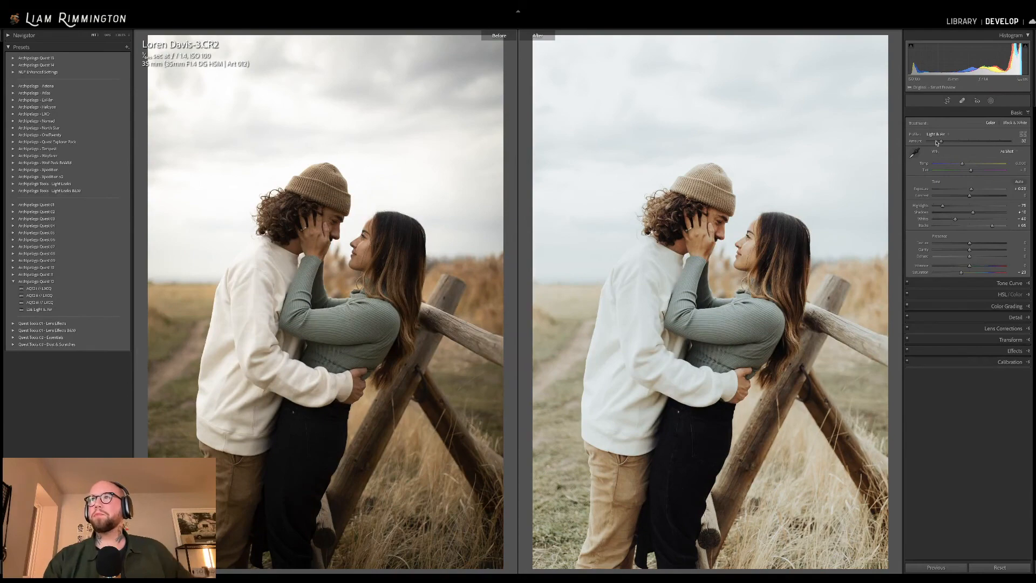
{"action": "left_click_drag", "start_coordinate": [971, 190], "coordinate": [970, 189]}
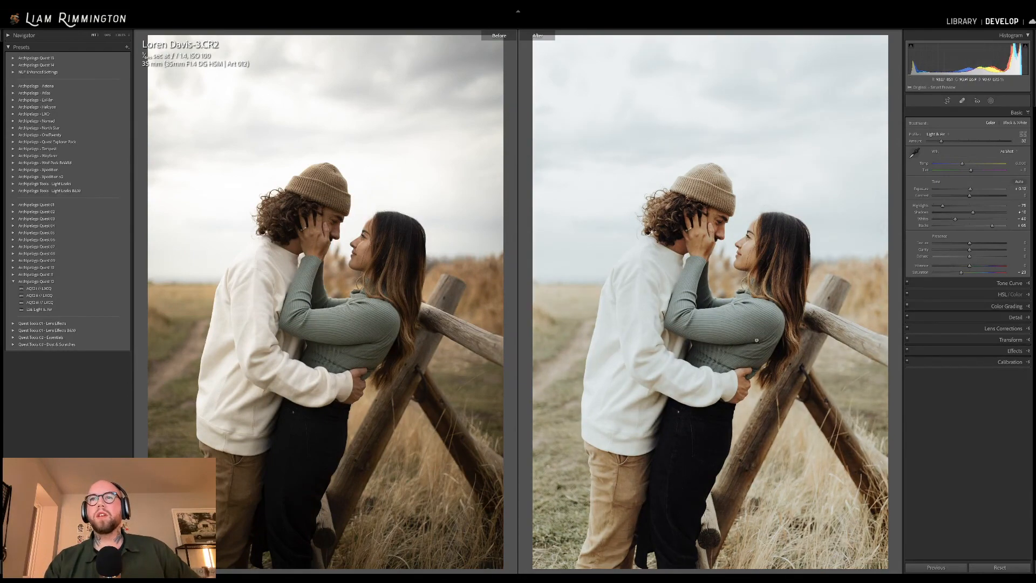
Examine the couple's clothing and skin tones in a zoomed side-by-side before and after view, and return to the library grid.
{"action": "left_click", "coordinate": [703, 367]}
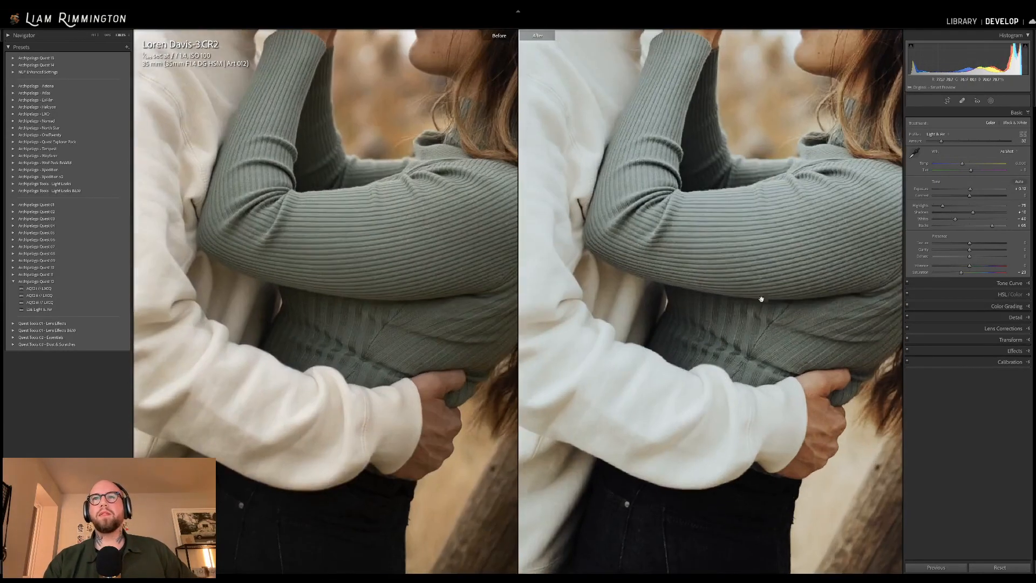
{"action": "left_click_drag", "start_coordinate": [762, 299], "coordinate": [744, 553]}
{"action": "left_click_drag", "start_coordinate": [674, 554], "coordinate": [726, 404]}
{"action": "left_click", "coordinate": [779, 312]}
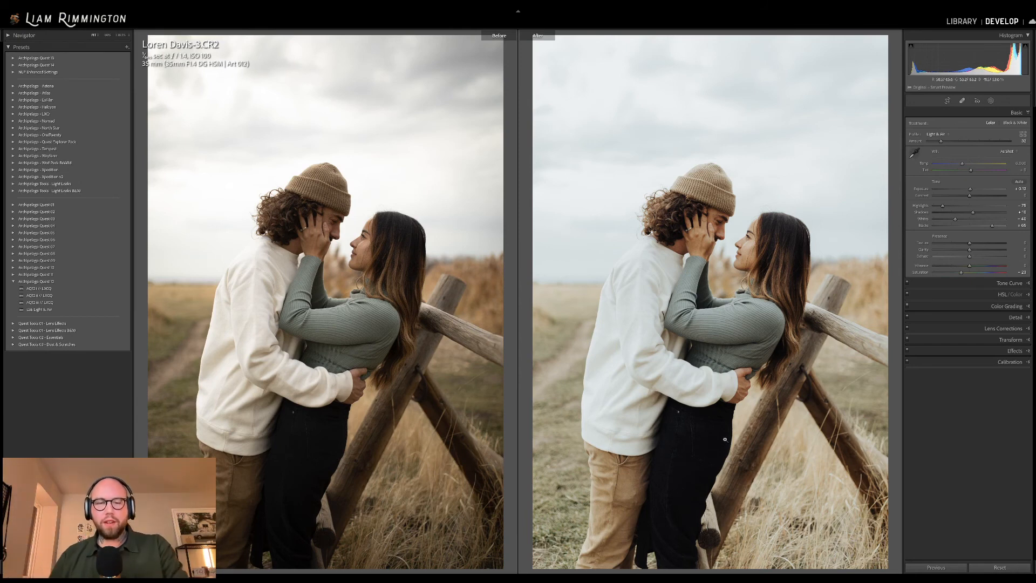
{"action": "key", "text": "g"}
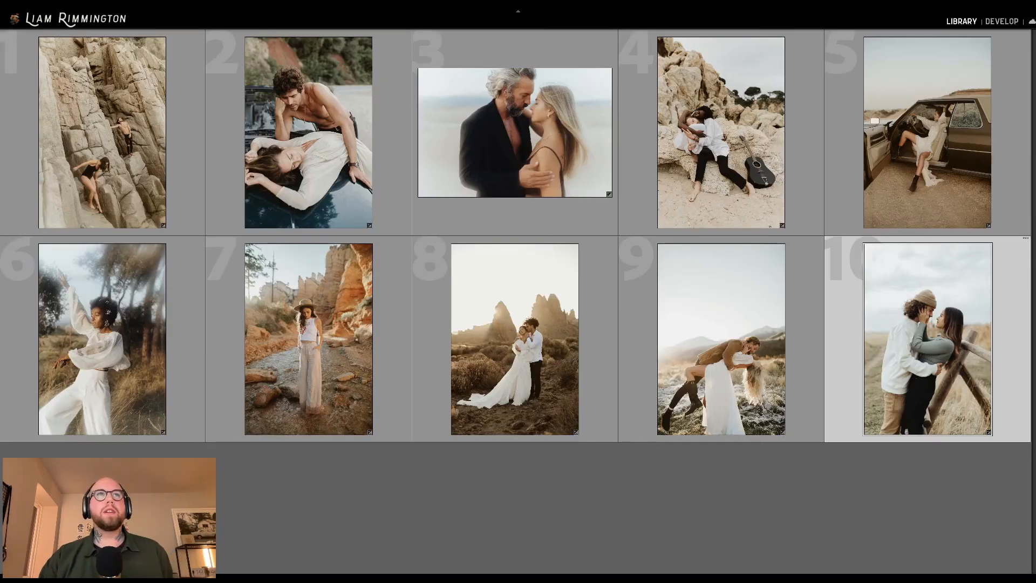